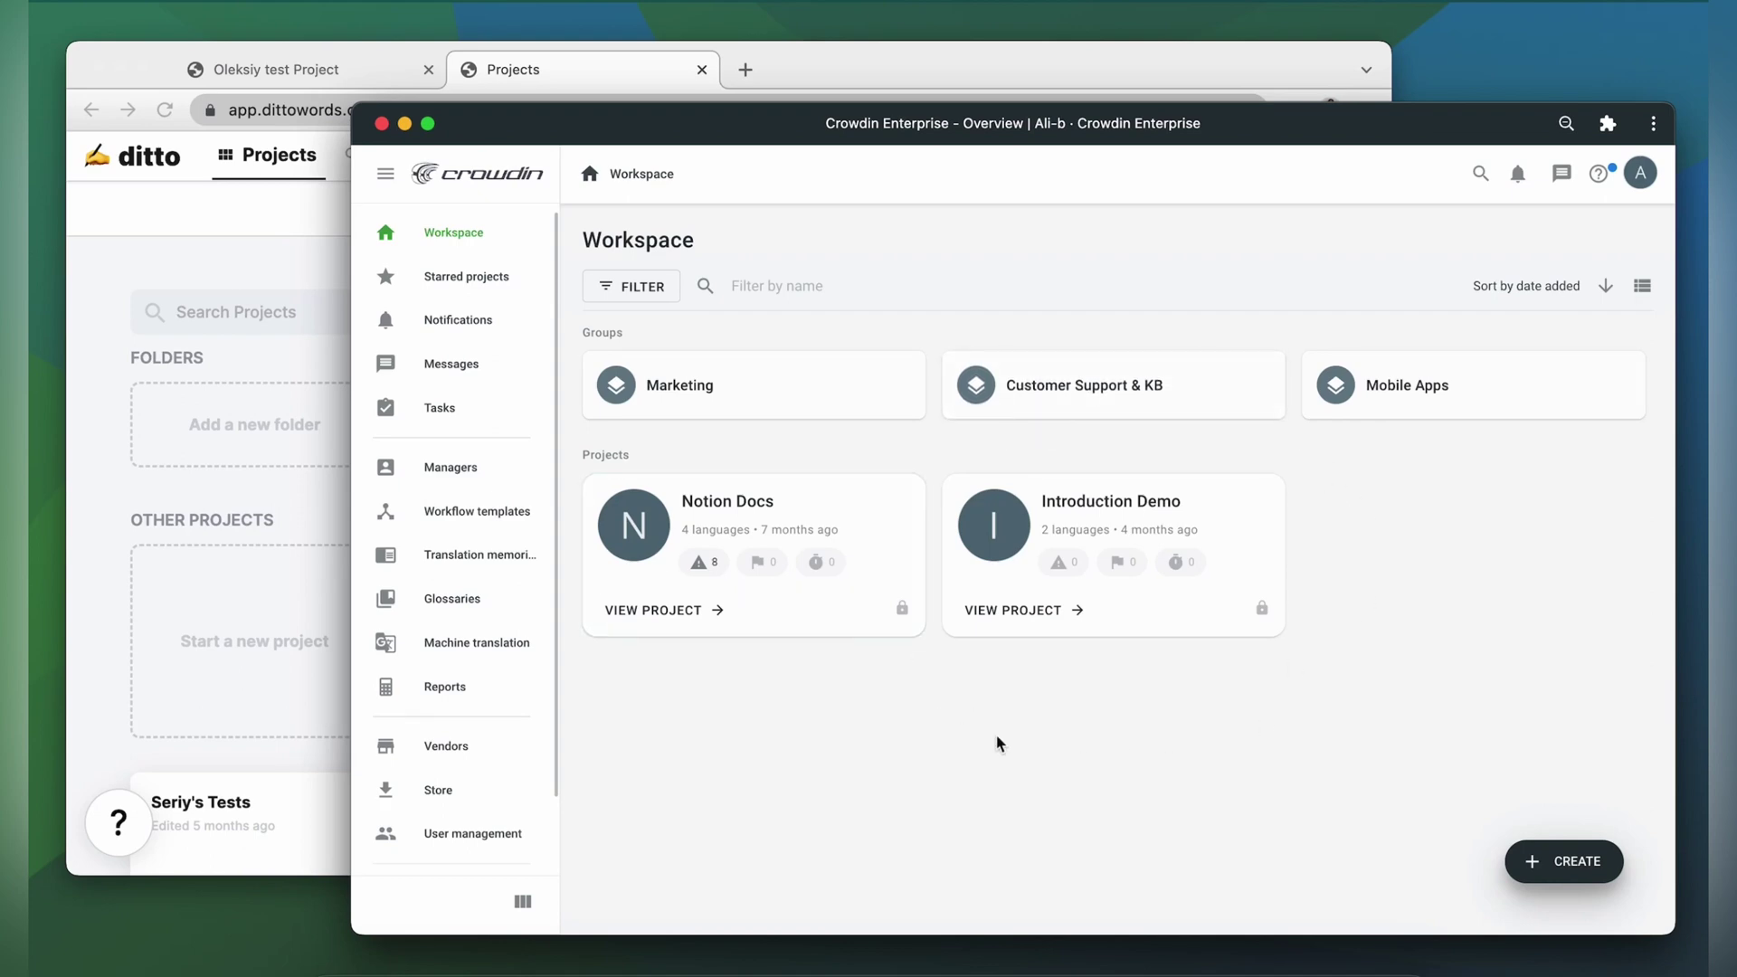
# - Find the Ditto app in the Store by searching 'ditt' and install it
pyautogui.click(425, 789)
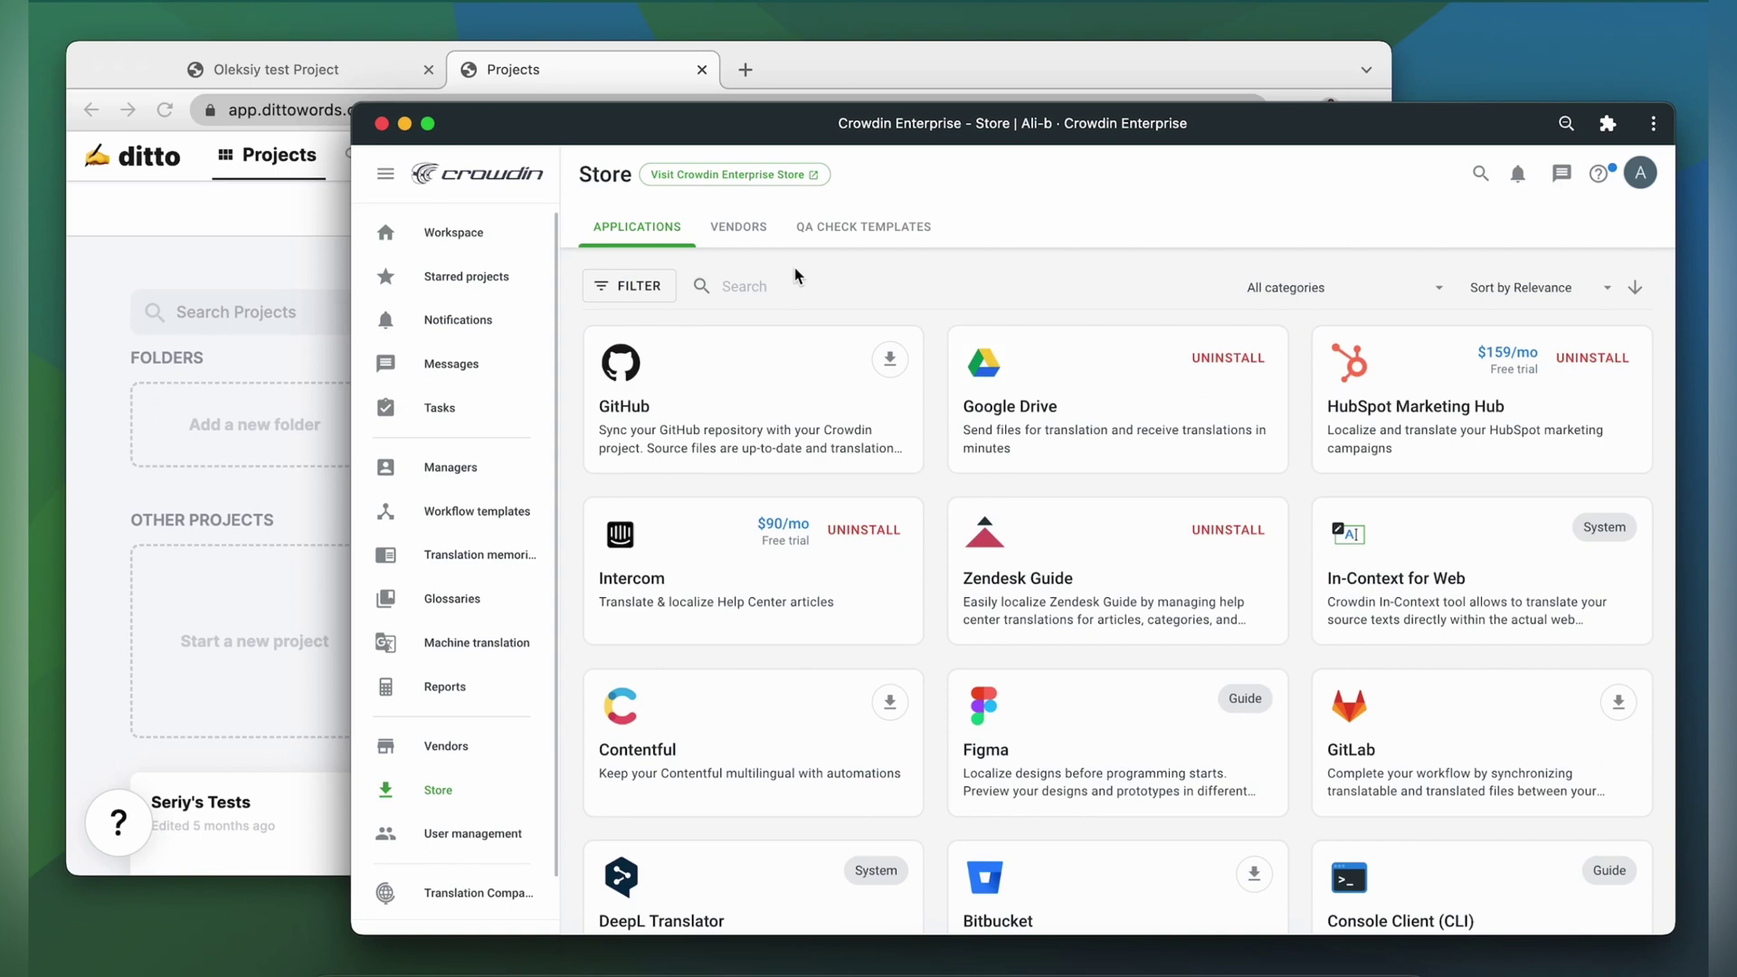
pyautogui.click(796, 276)
pyautogui.write('ditt')
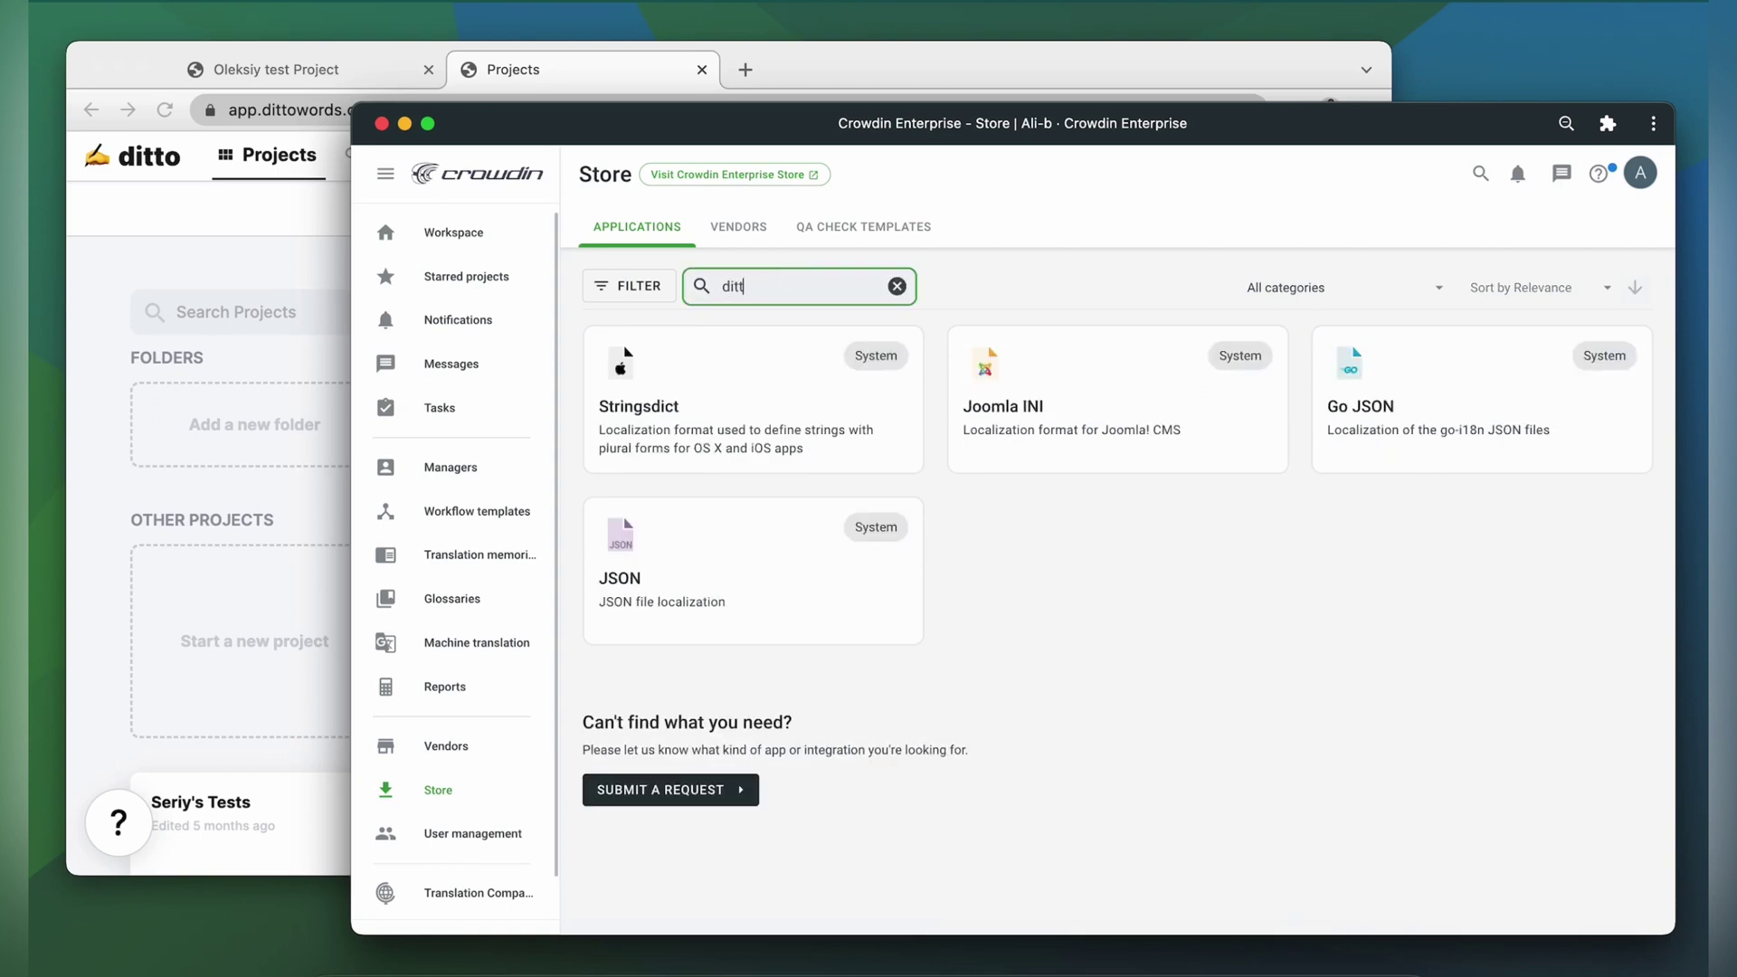
pyautogui.click(887, 360)
pyautogui.click(830, 795)
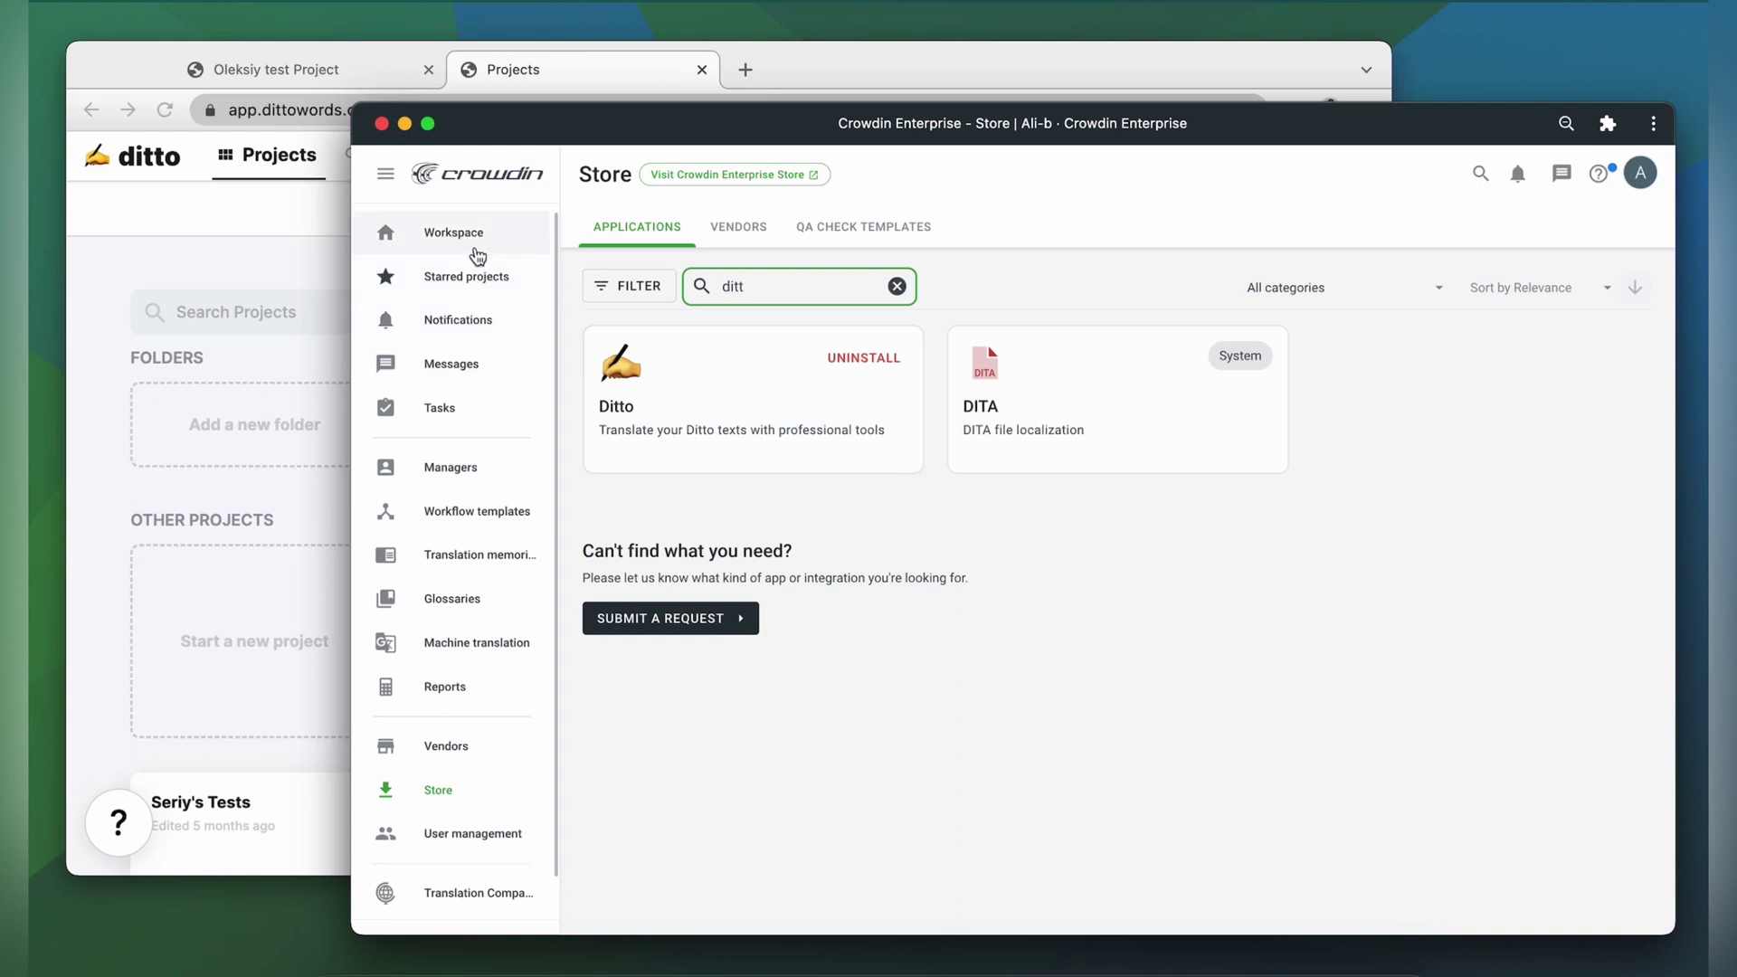
# - Open the Ditto integration from the Introduction Demo project's Integrations, filtered by 'di'
pyautogui.click(466, 237)
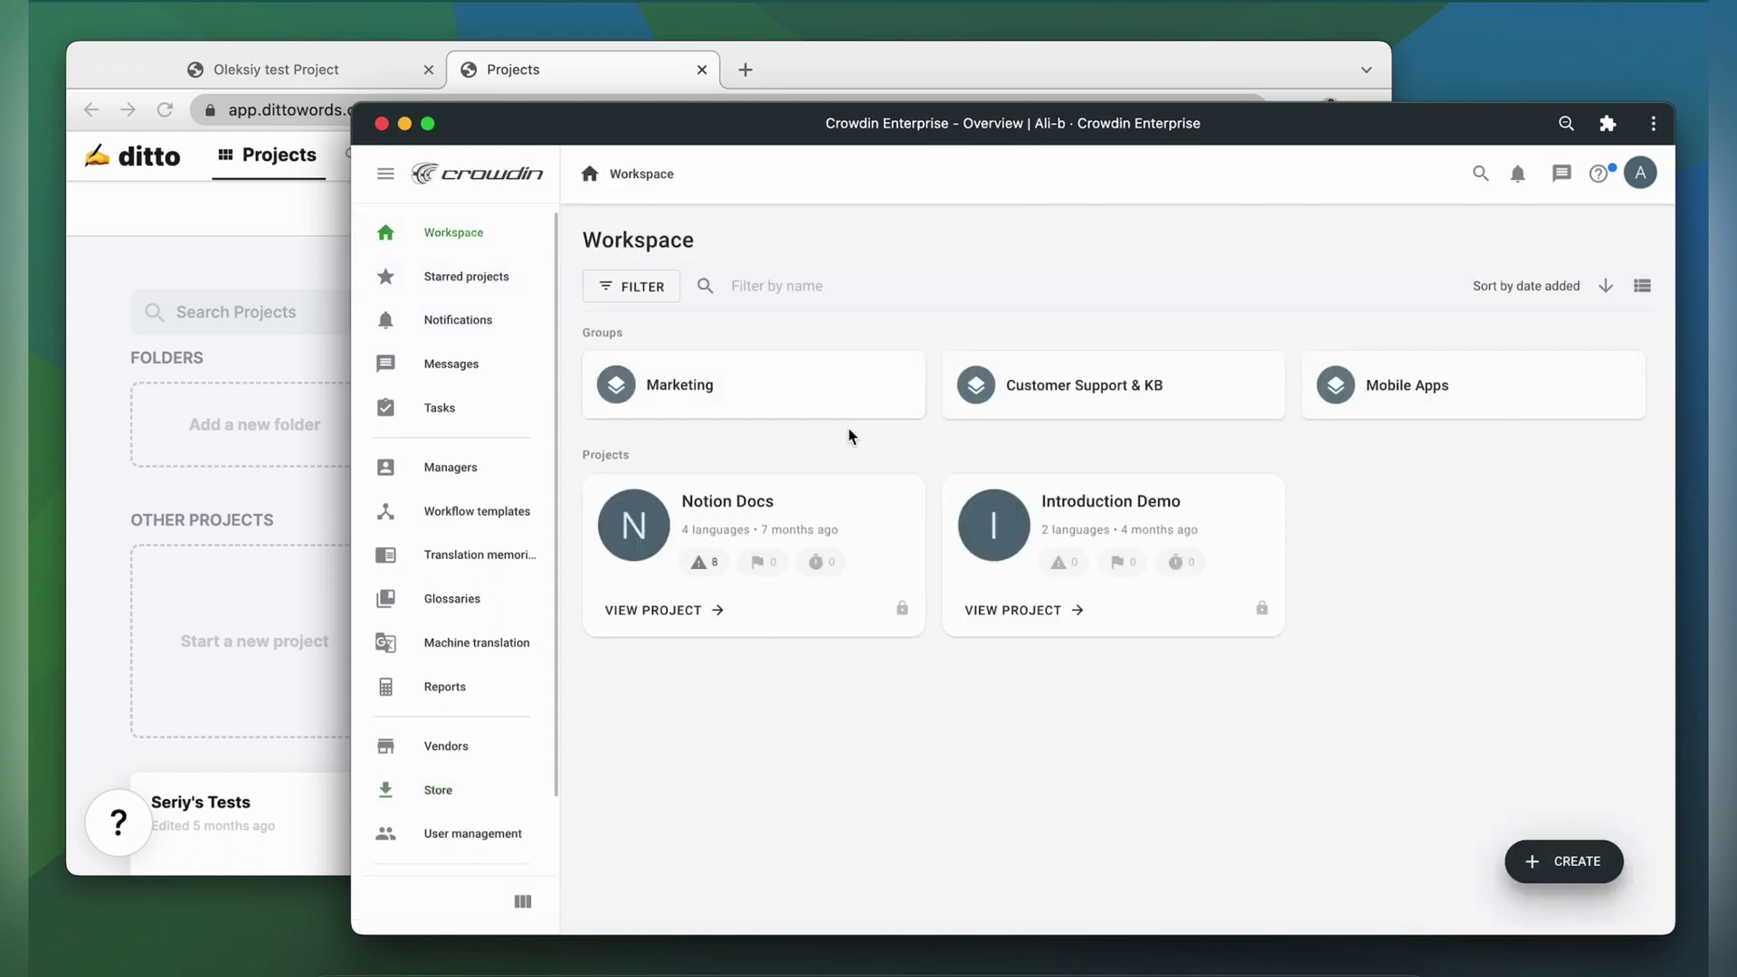
pyautogui.click(1067, 504)
pyautogui.click(456, 623)
pyautogui.click(825, 251)
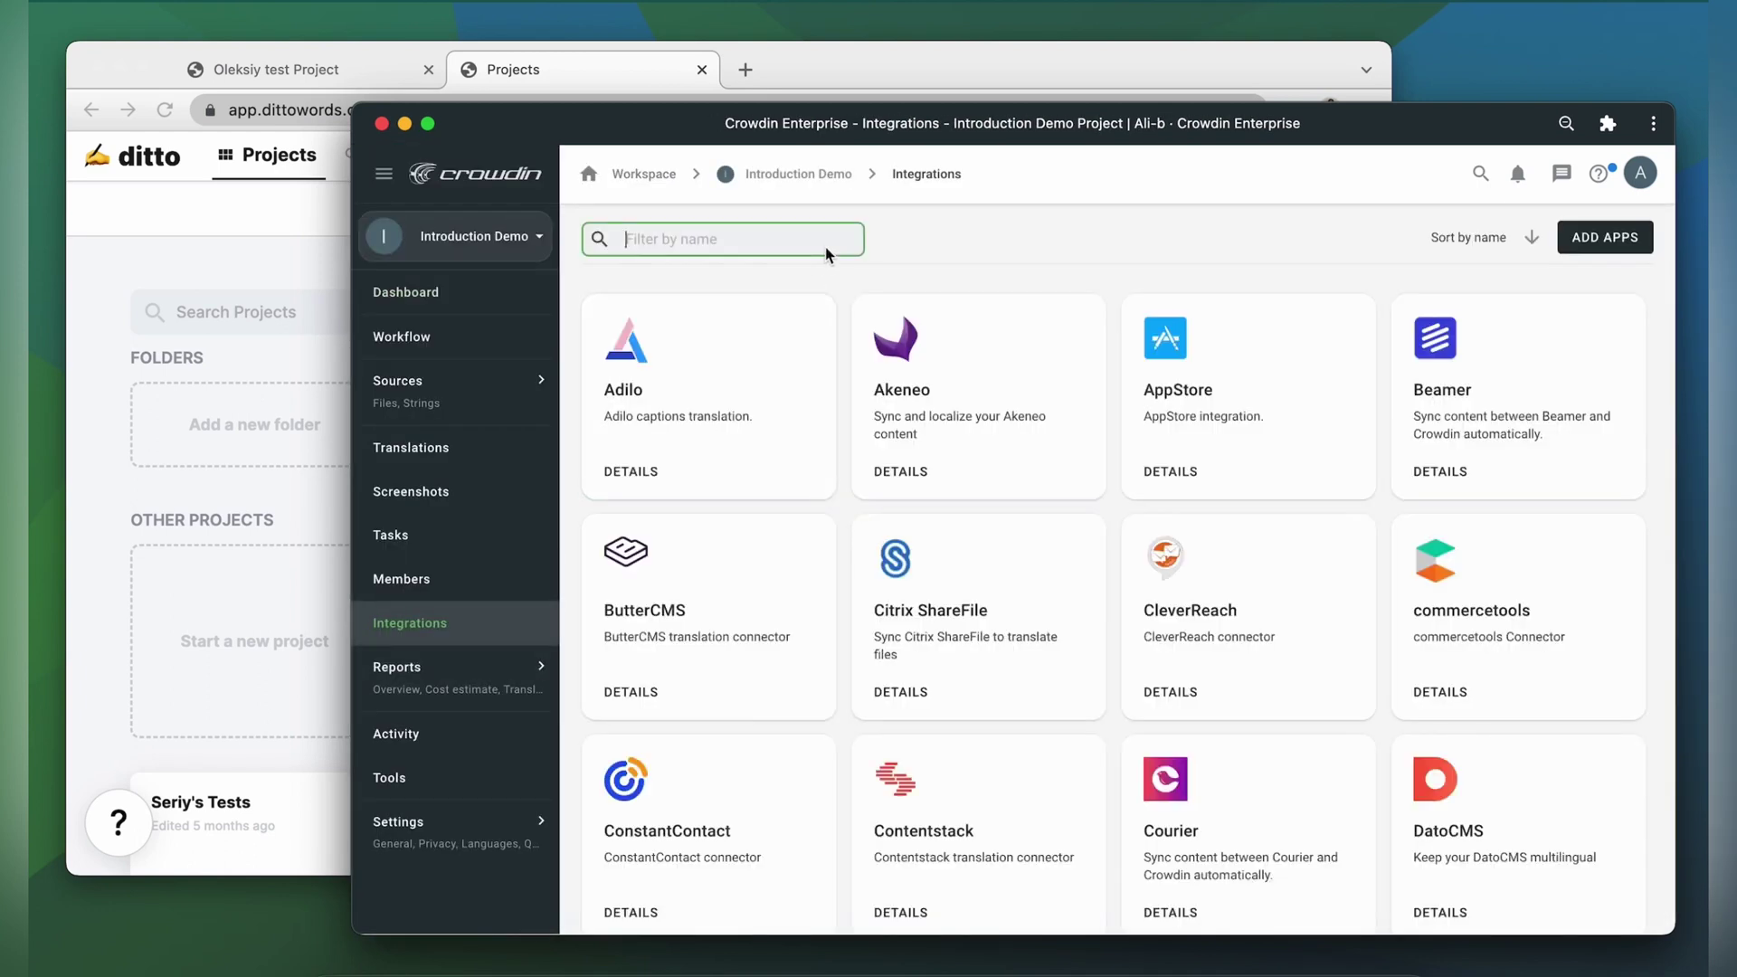
pyautogui.write('di')
pyautogui.click(938, 369)
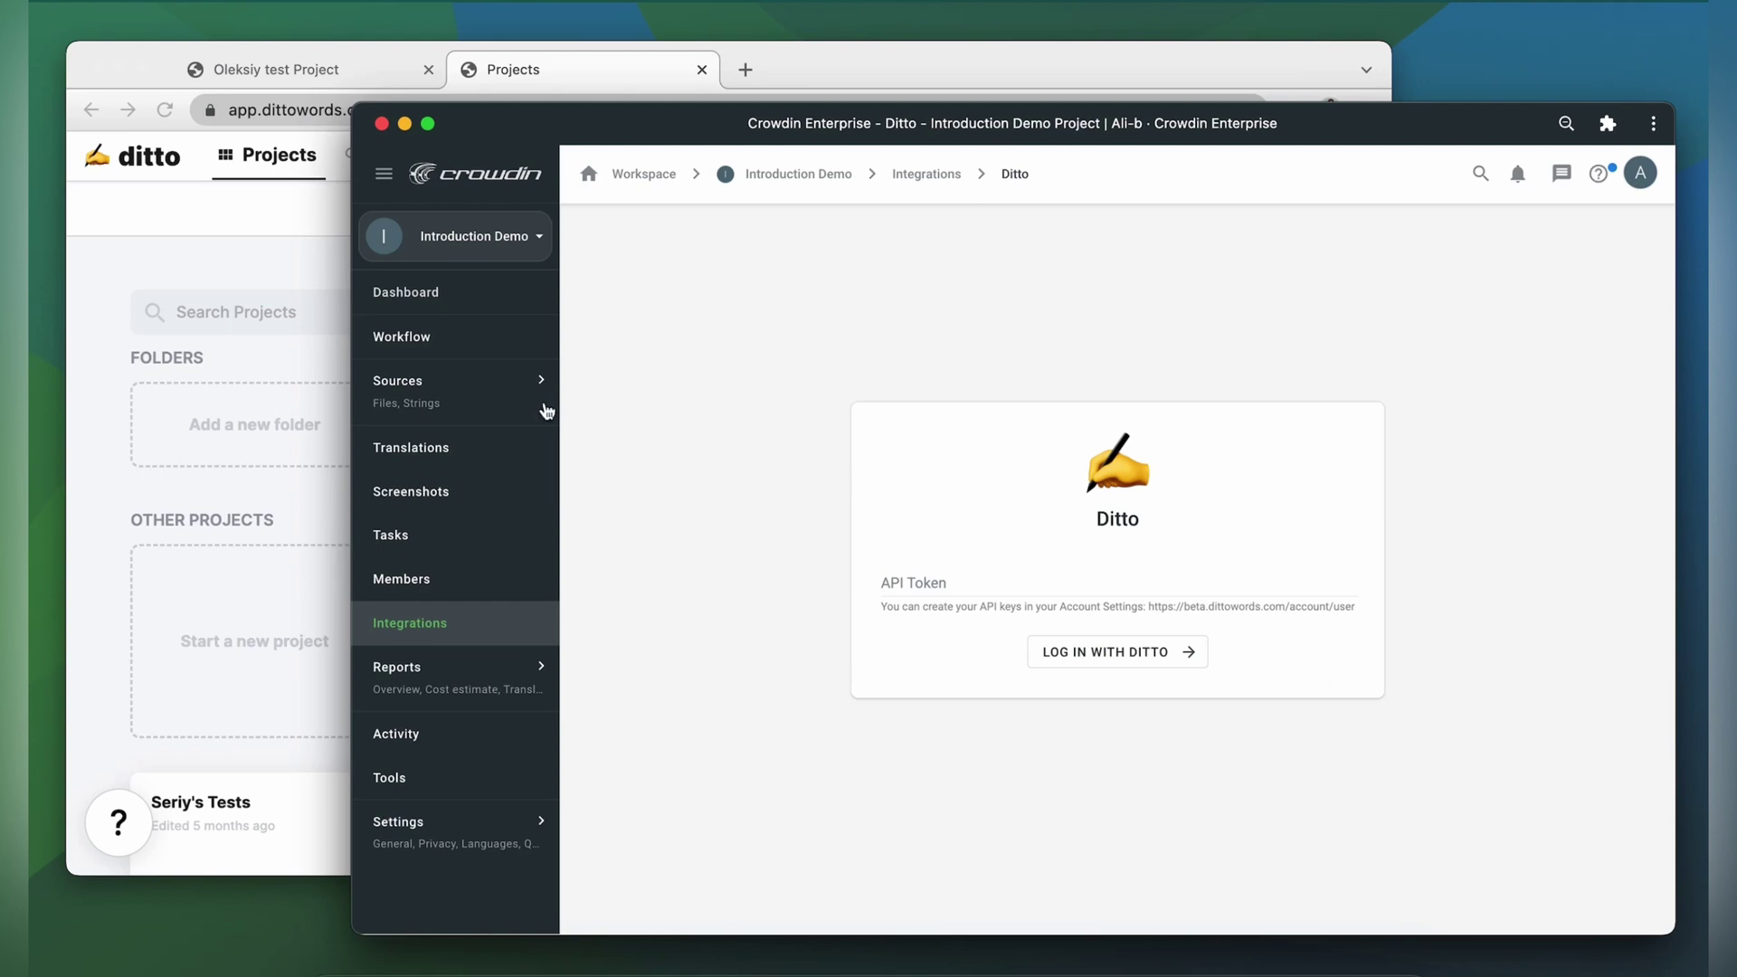
# - Add a Crowdin connection under Ditto's Account Settings > Connections and copy its API key
pyautogui.click(262, 355)
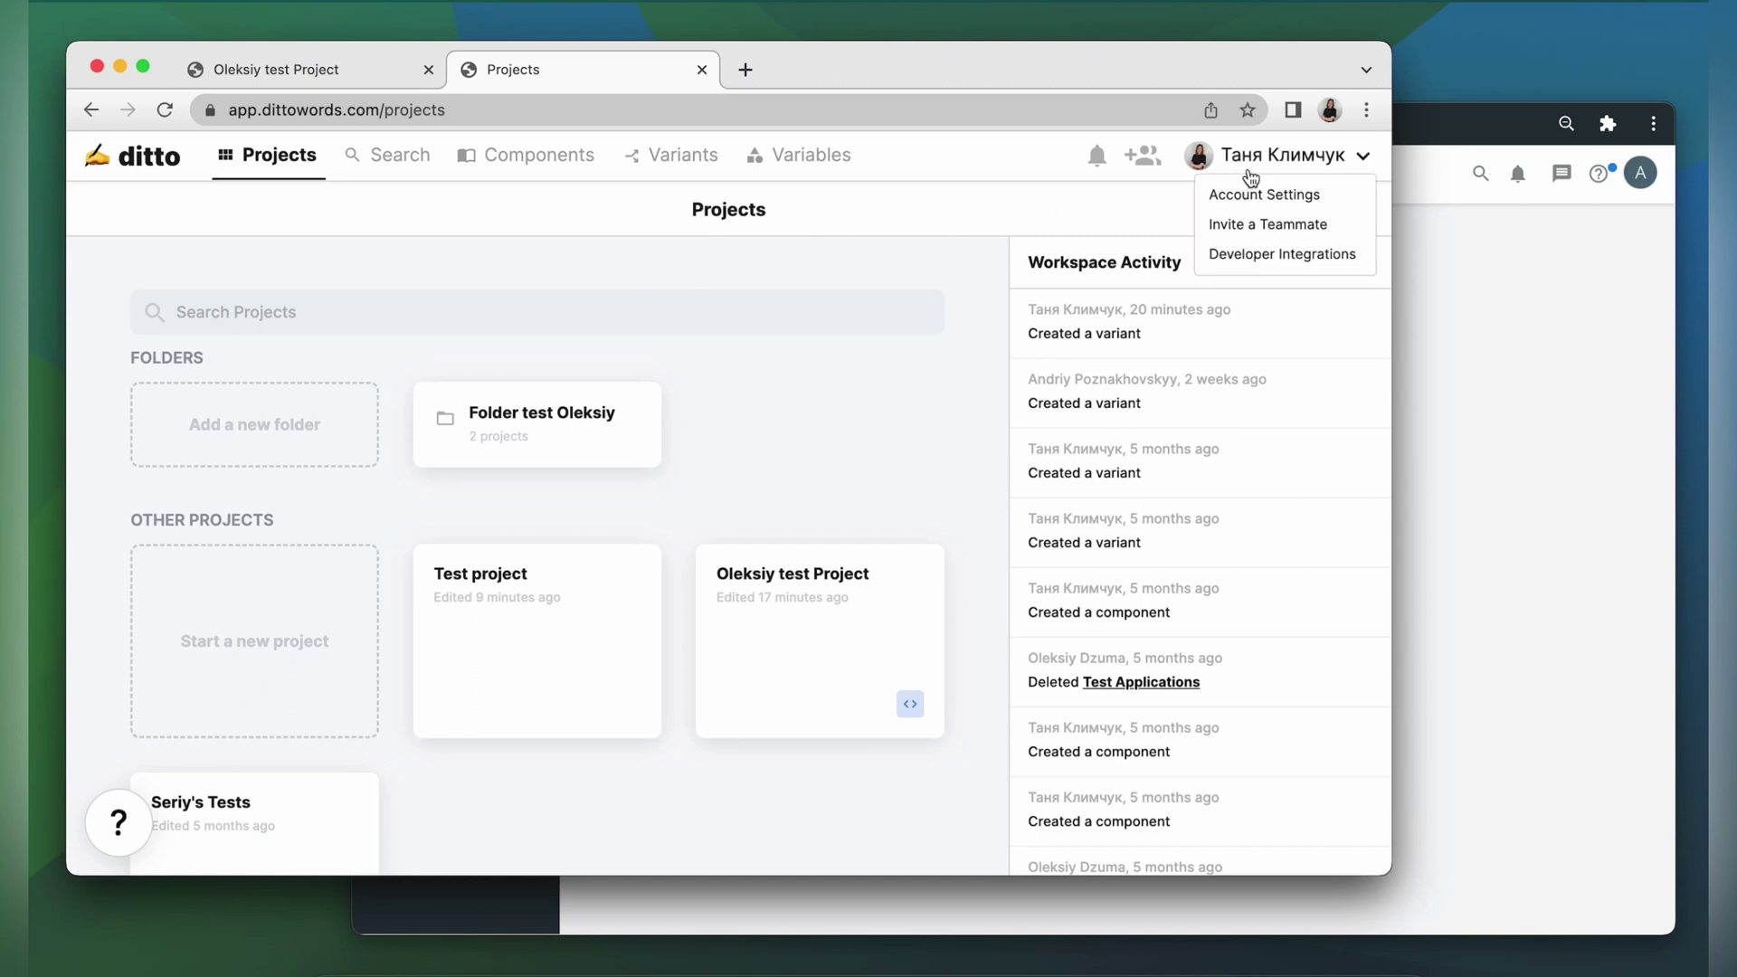
pyautogui.click(1262, 191)
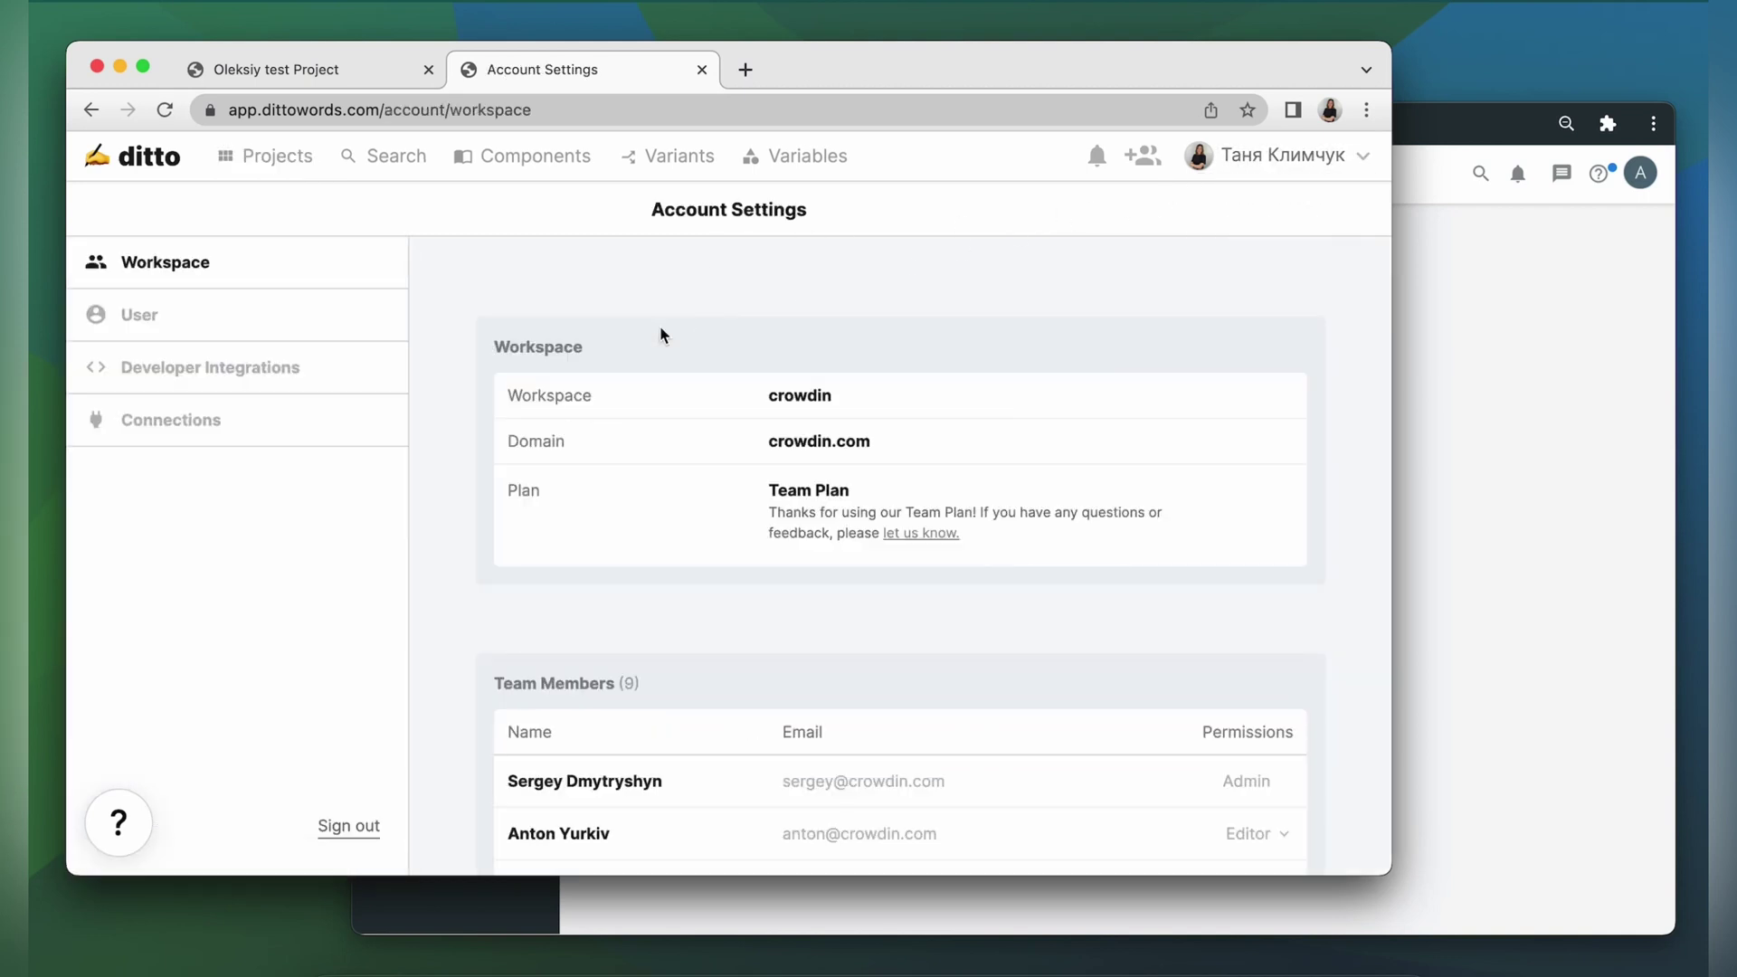
pyautogui.click(299, 425)
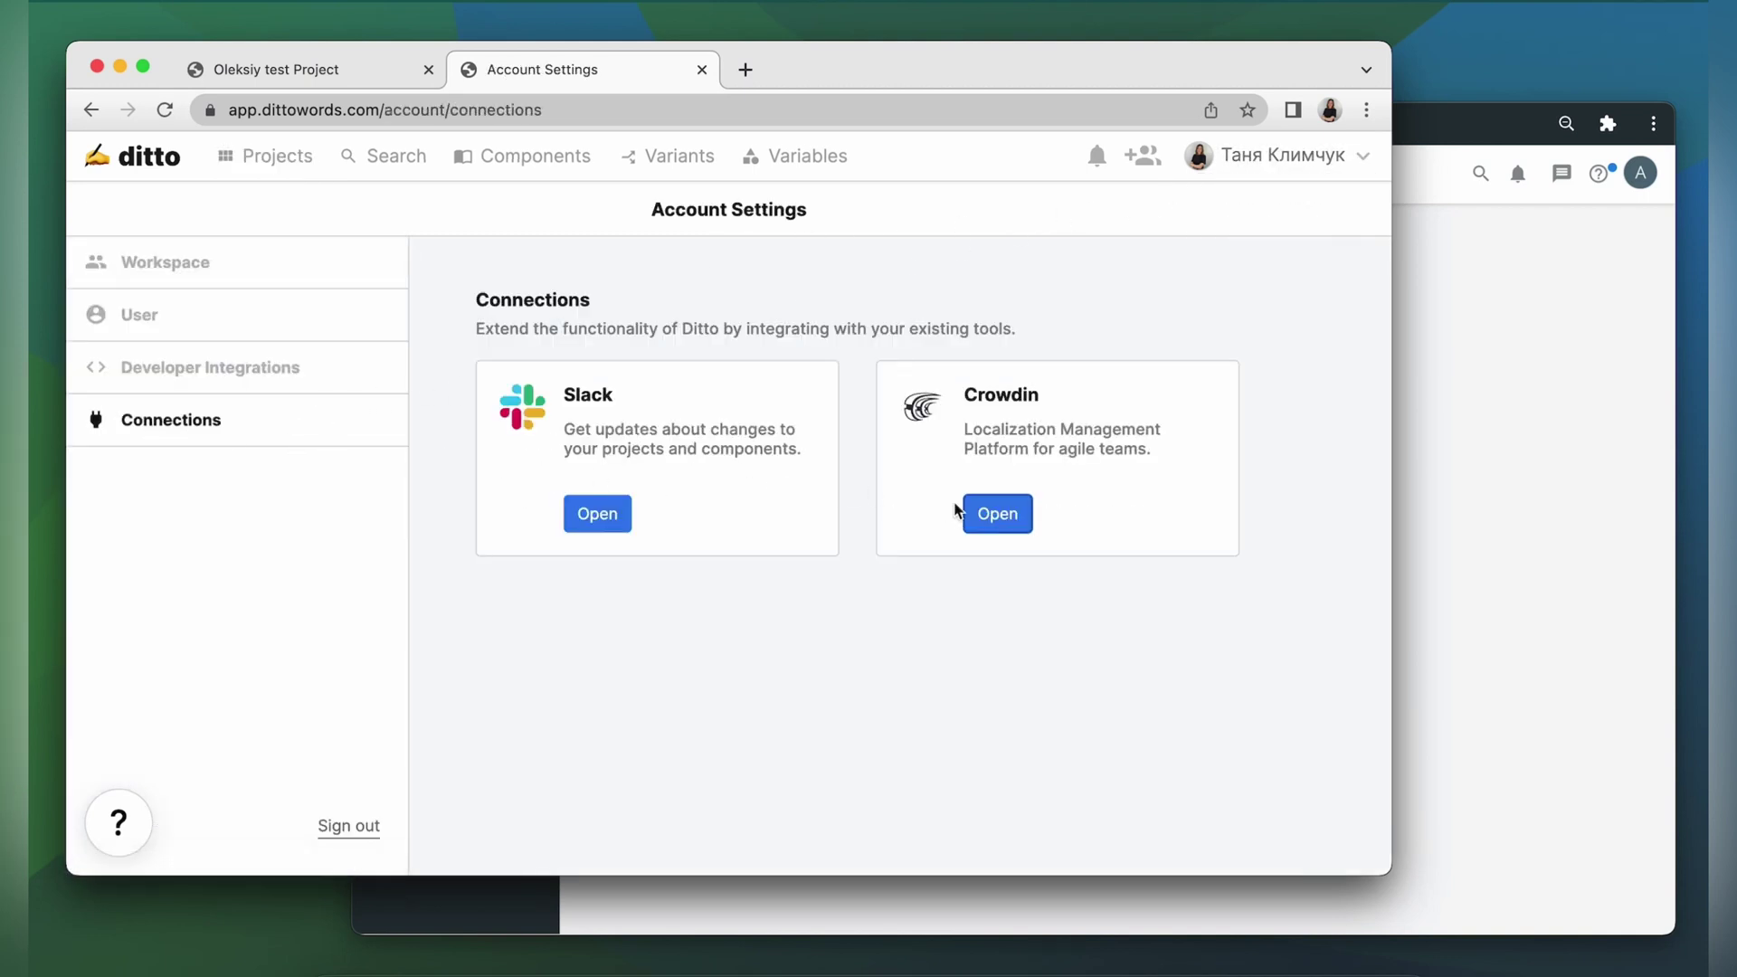
pyautogui.click(991, 516)
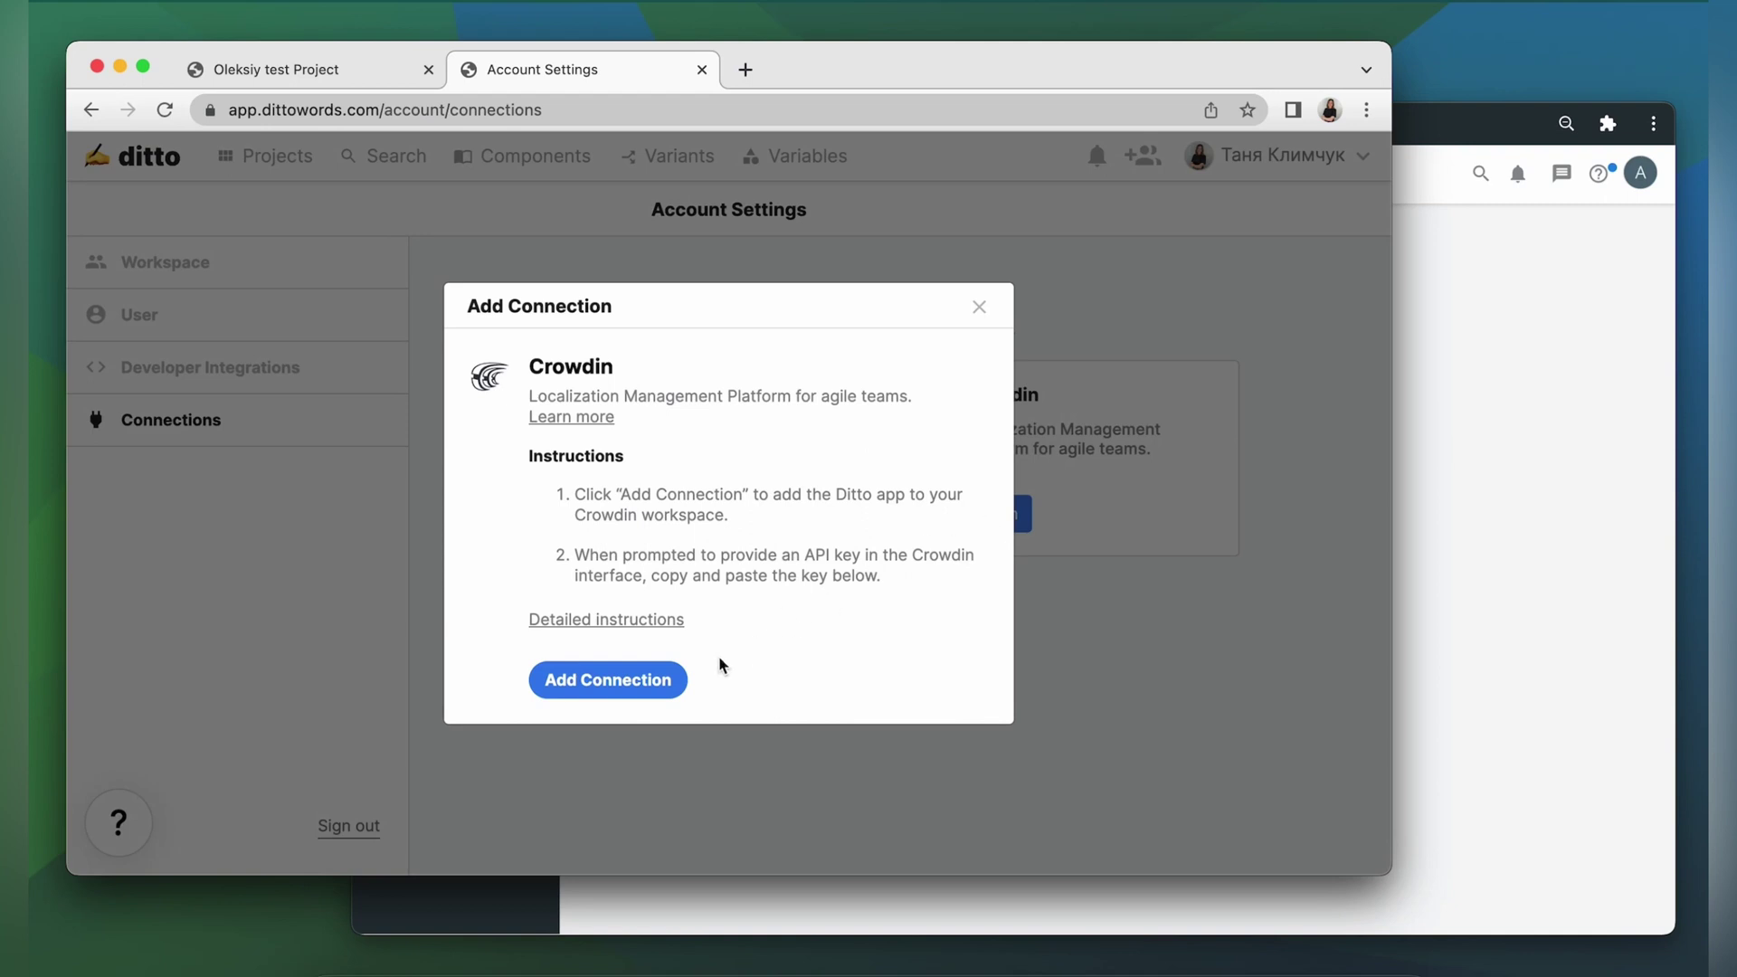
pyautogui.click(662, 683)
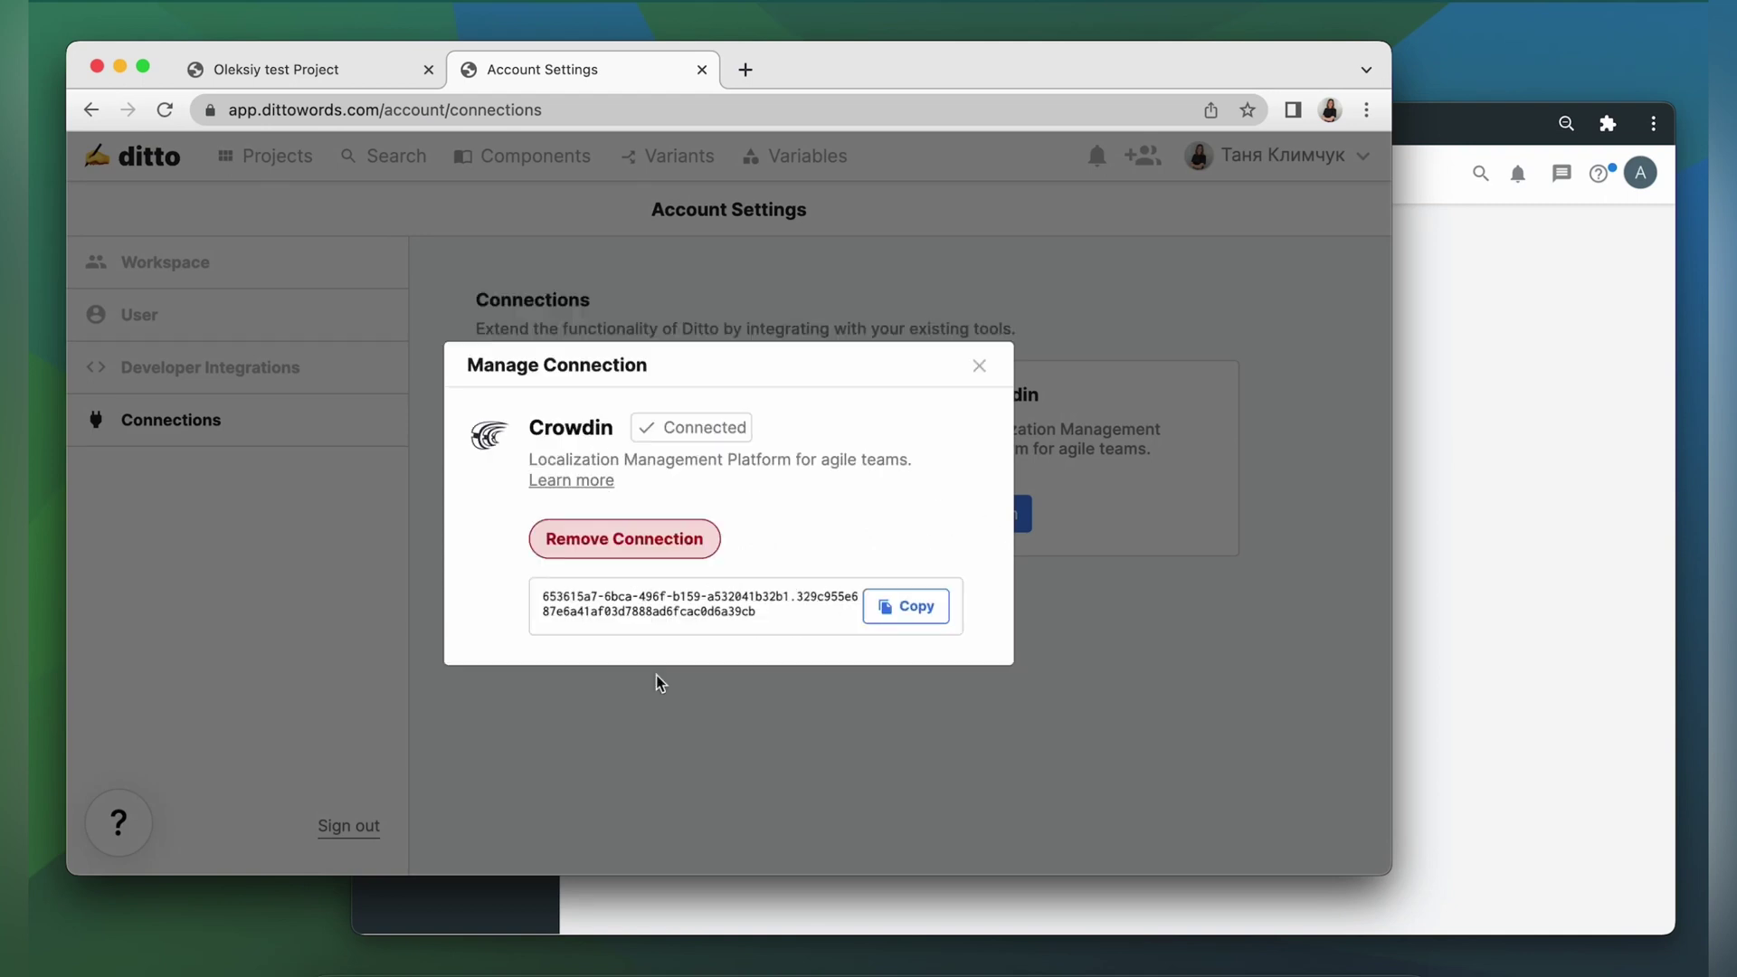
pyautogui.click(906, 620)
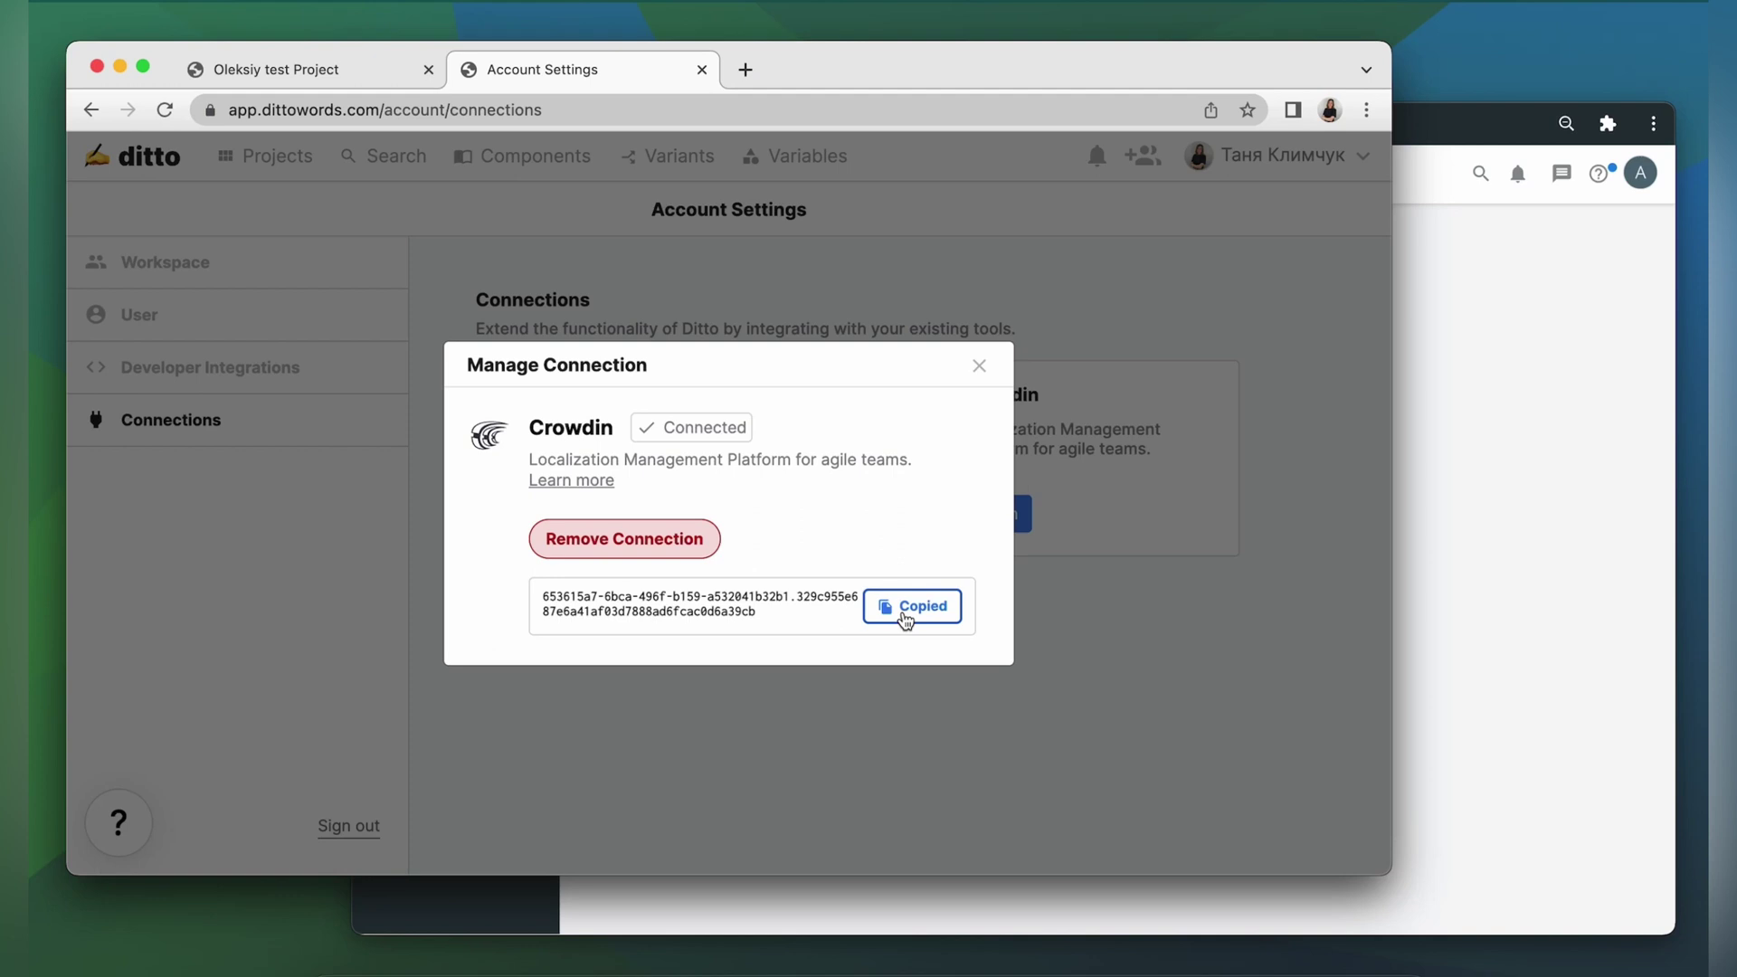
# - Paste the copied Ditto API key into the API Token field and log in with Ditto
pyautogui.click(1480, 535)
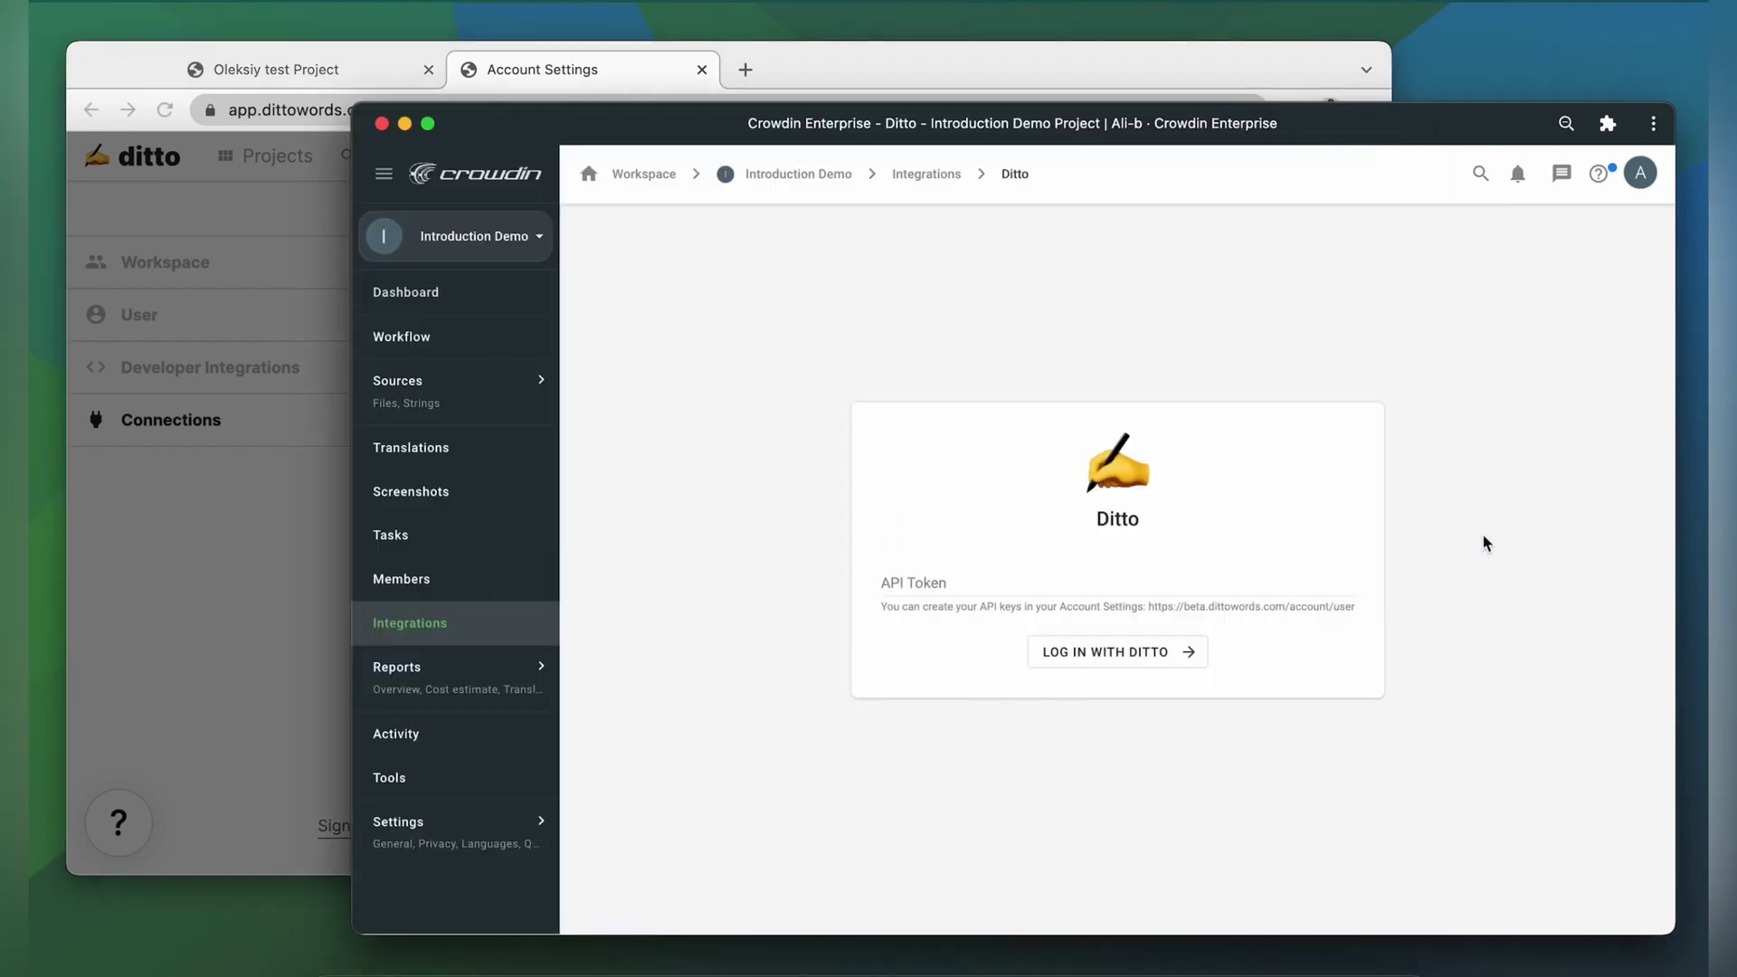
pyautogui.click(1003, 582)
pyautogui.press('super+v')
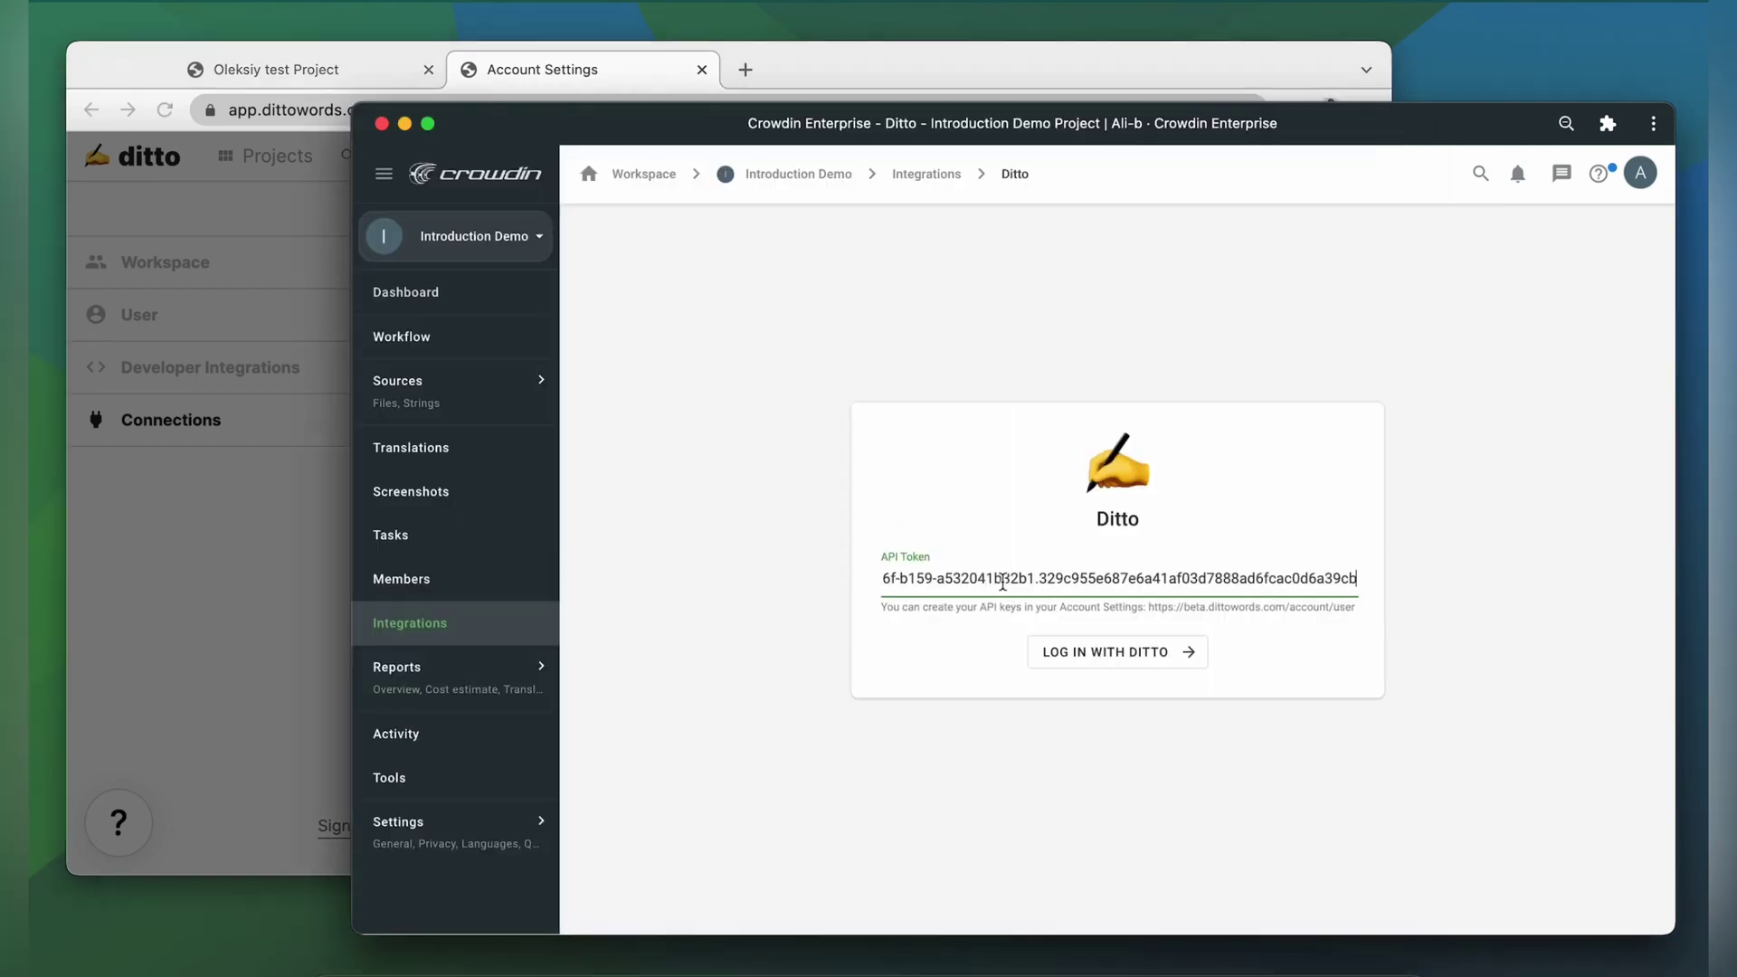
pyautogui.click(1090, 652)
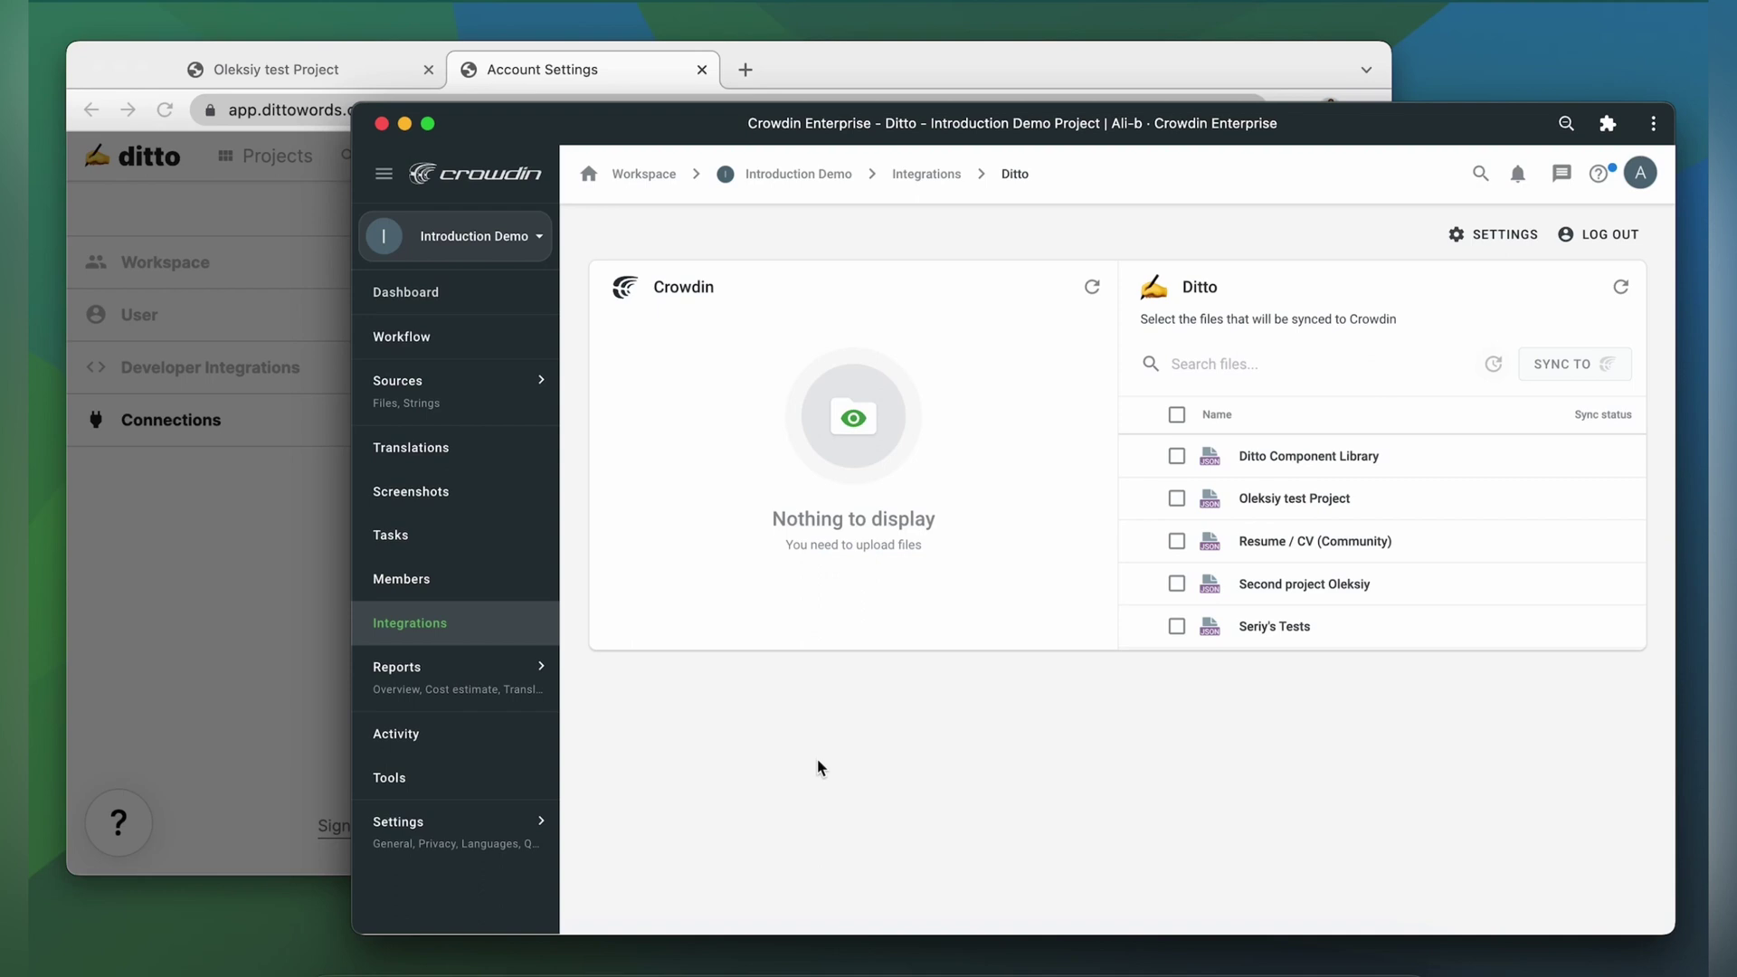
# - Create a new Ditto variant named 'Italian' on the Variants page
pyautogui.click(232, 540)
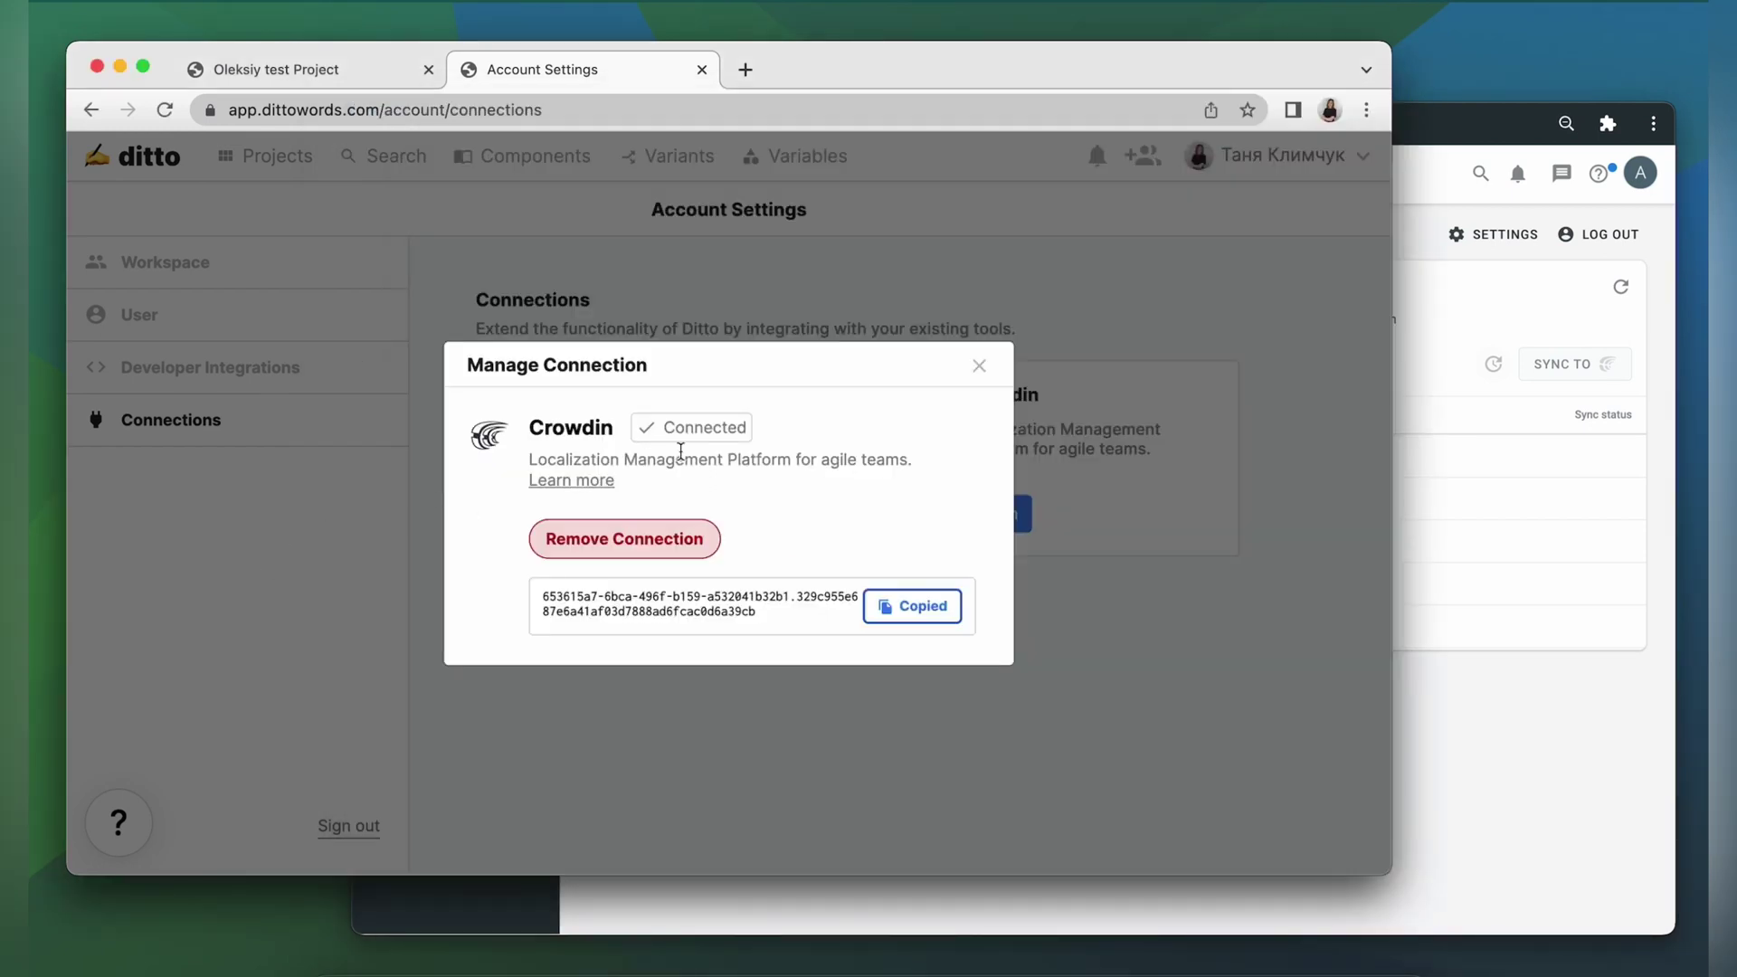
pyautogui.click(986, 368)
pyautogui.click(683, 161)
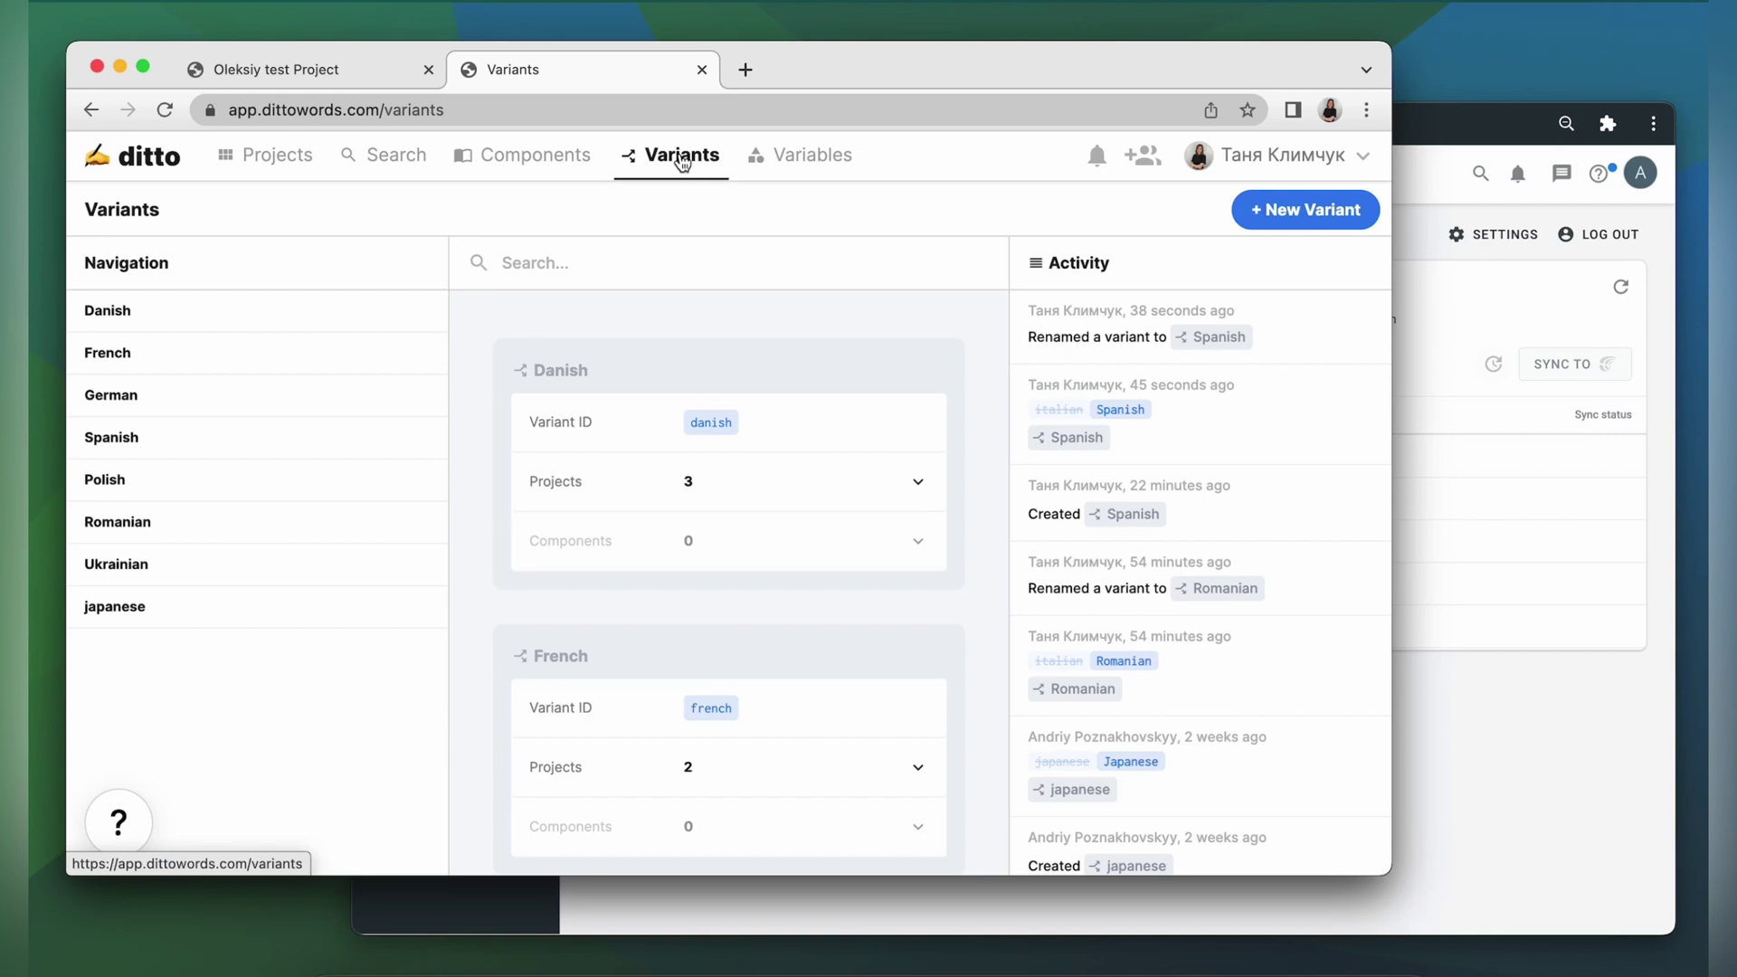
pyautogui.click(1305, 206)
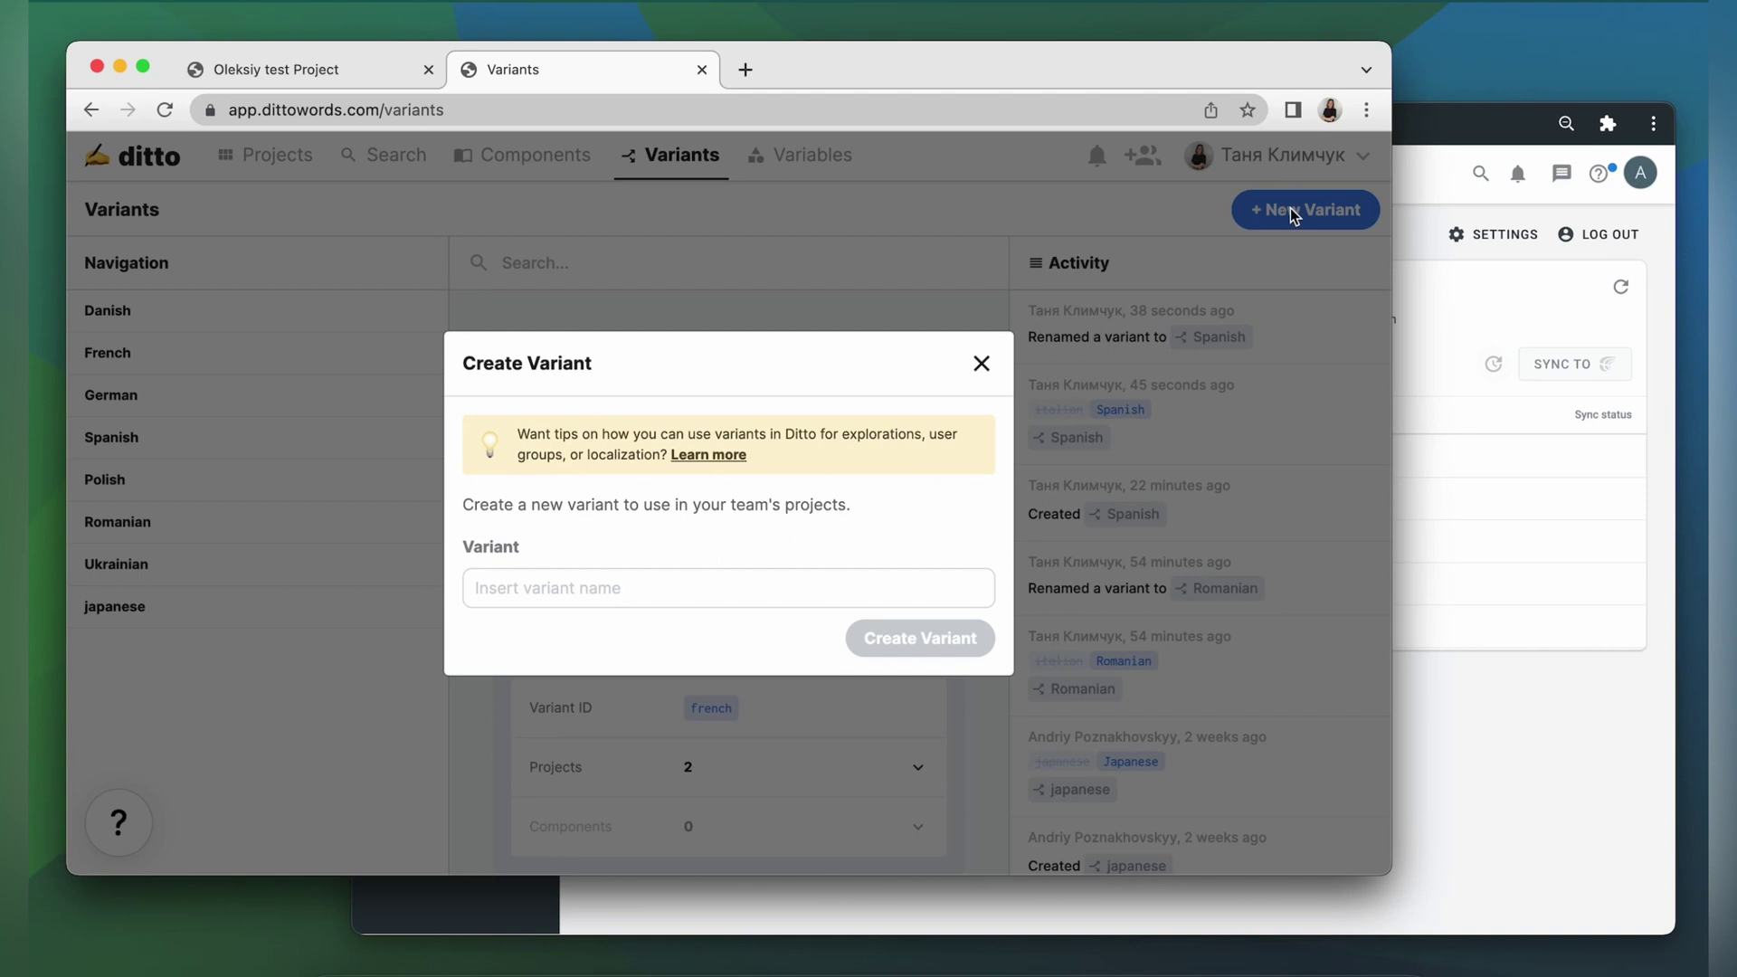
pyautogui.click(609, 579)
pyautogui.write('Italian')
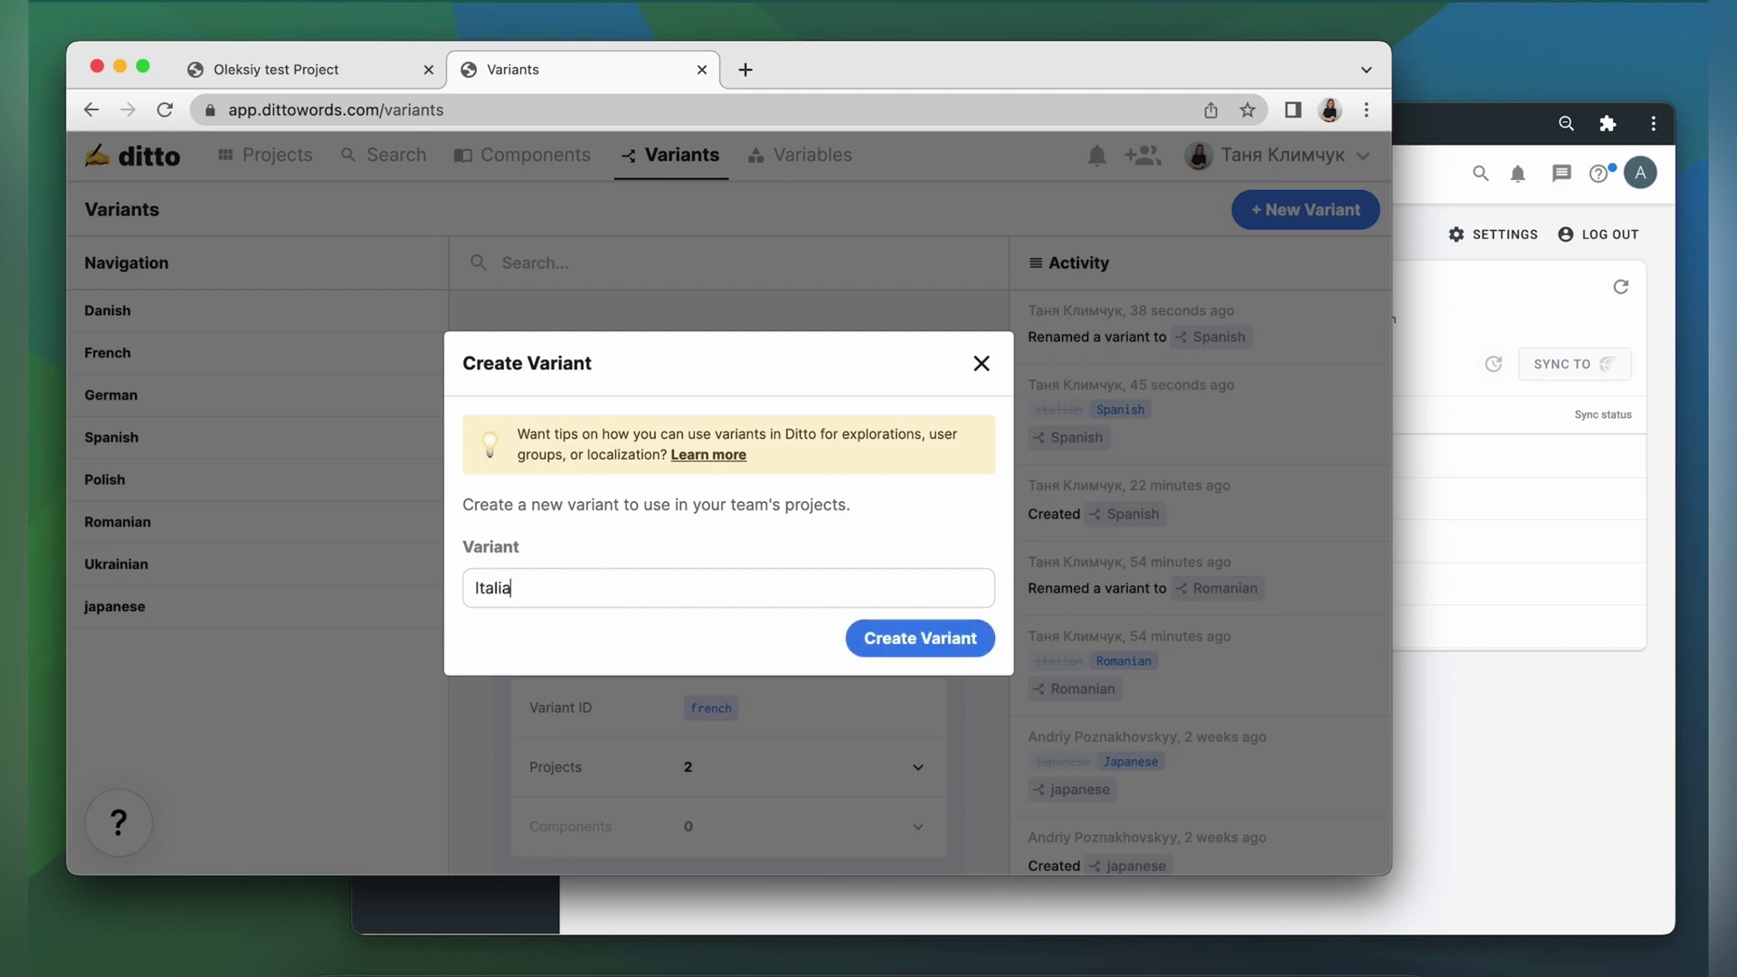
pyautogui.click(886, 640)
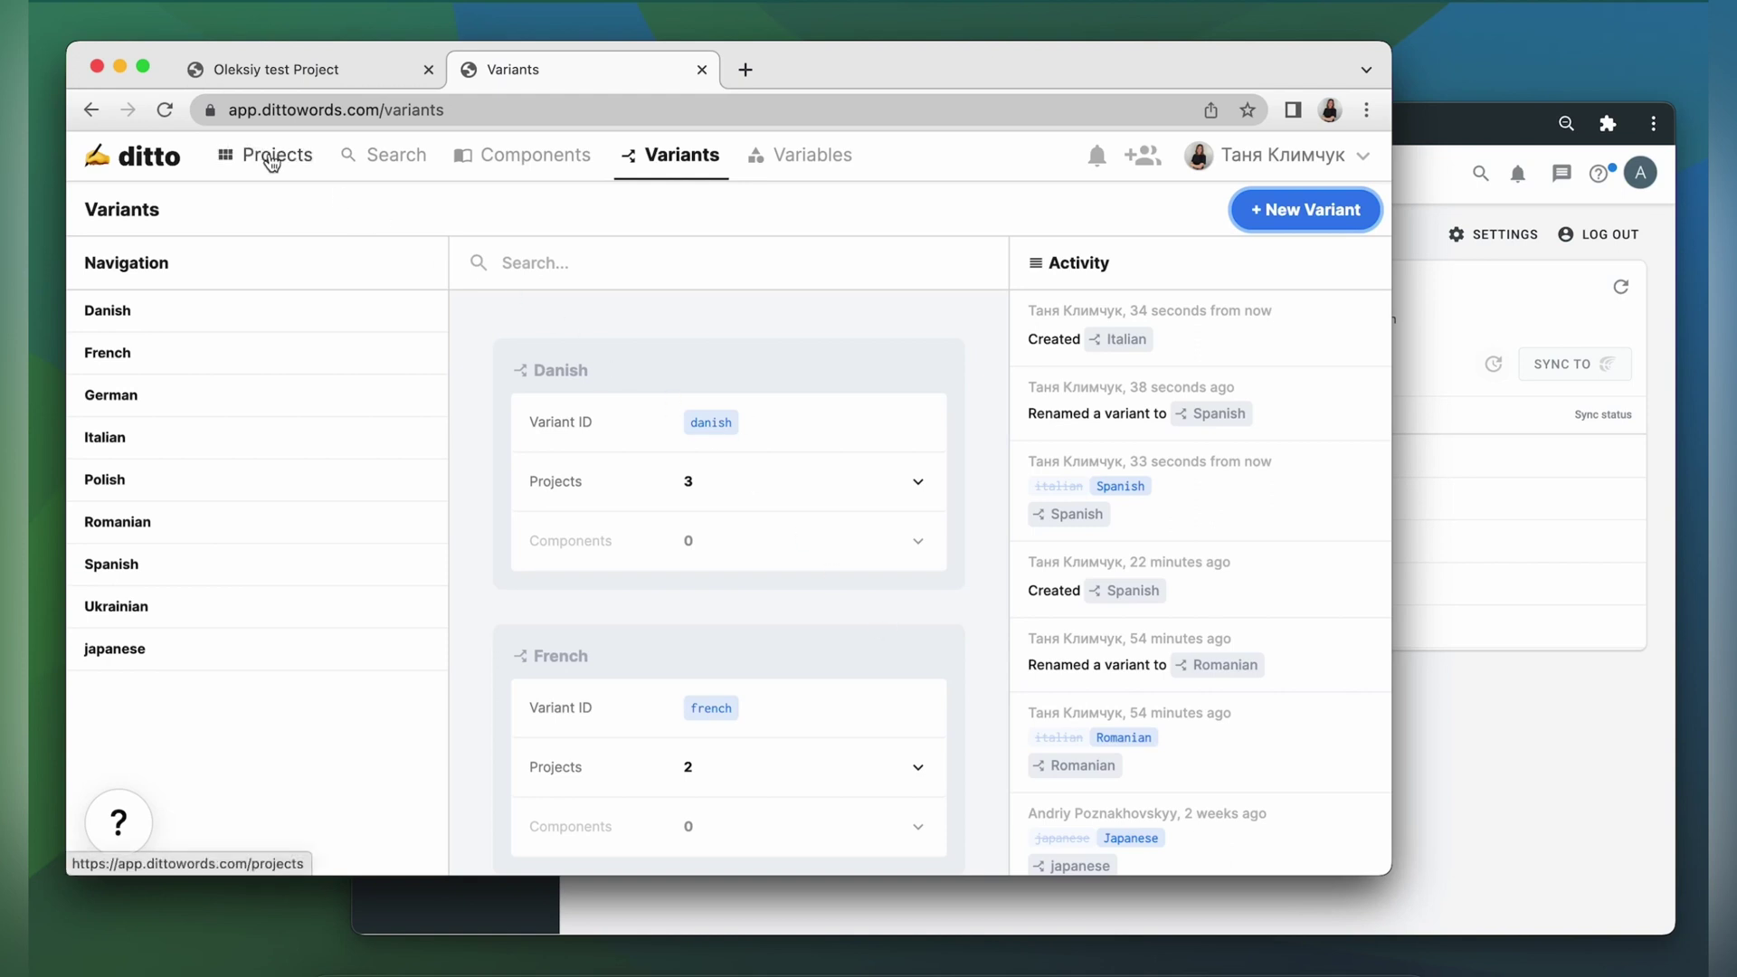
# - Add the Italian variant to the Its testing group in Oleksiy test Project
pyautogui.click(273, 161)
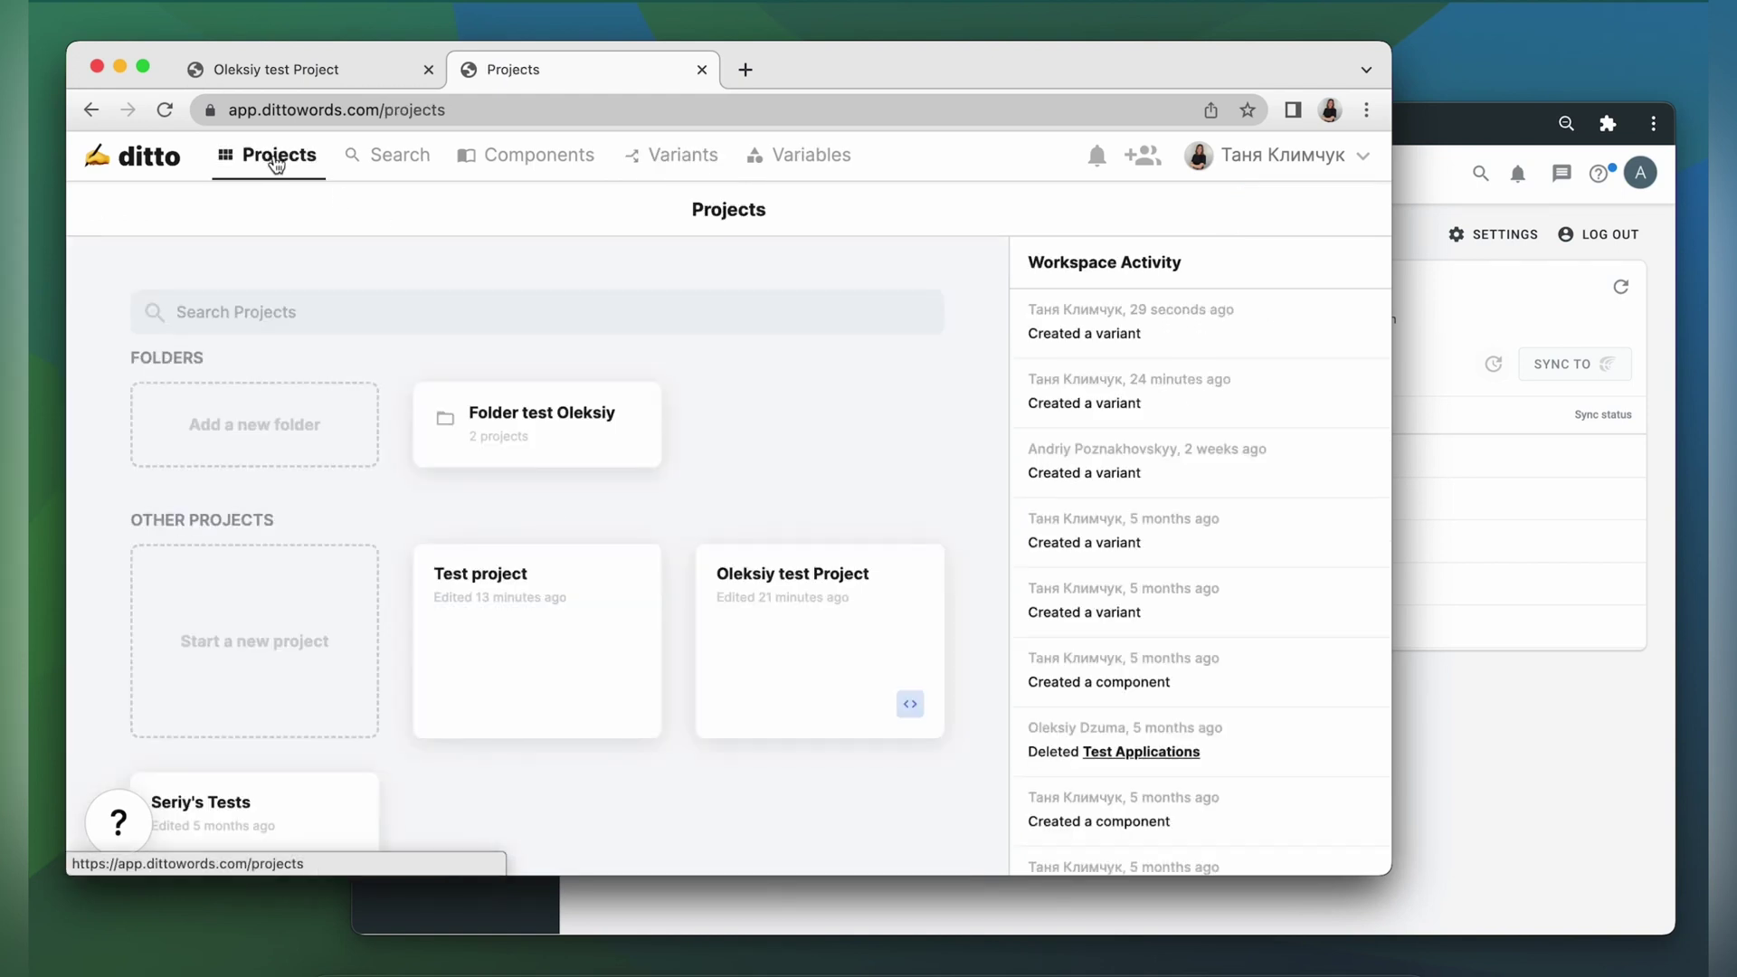
pyautogui.click(791, 594)
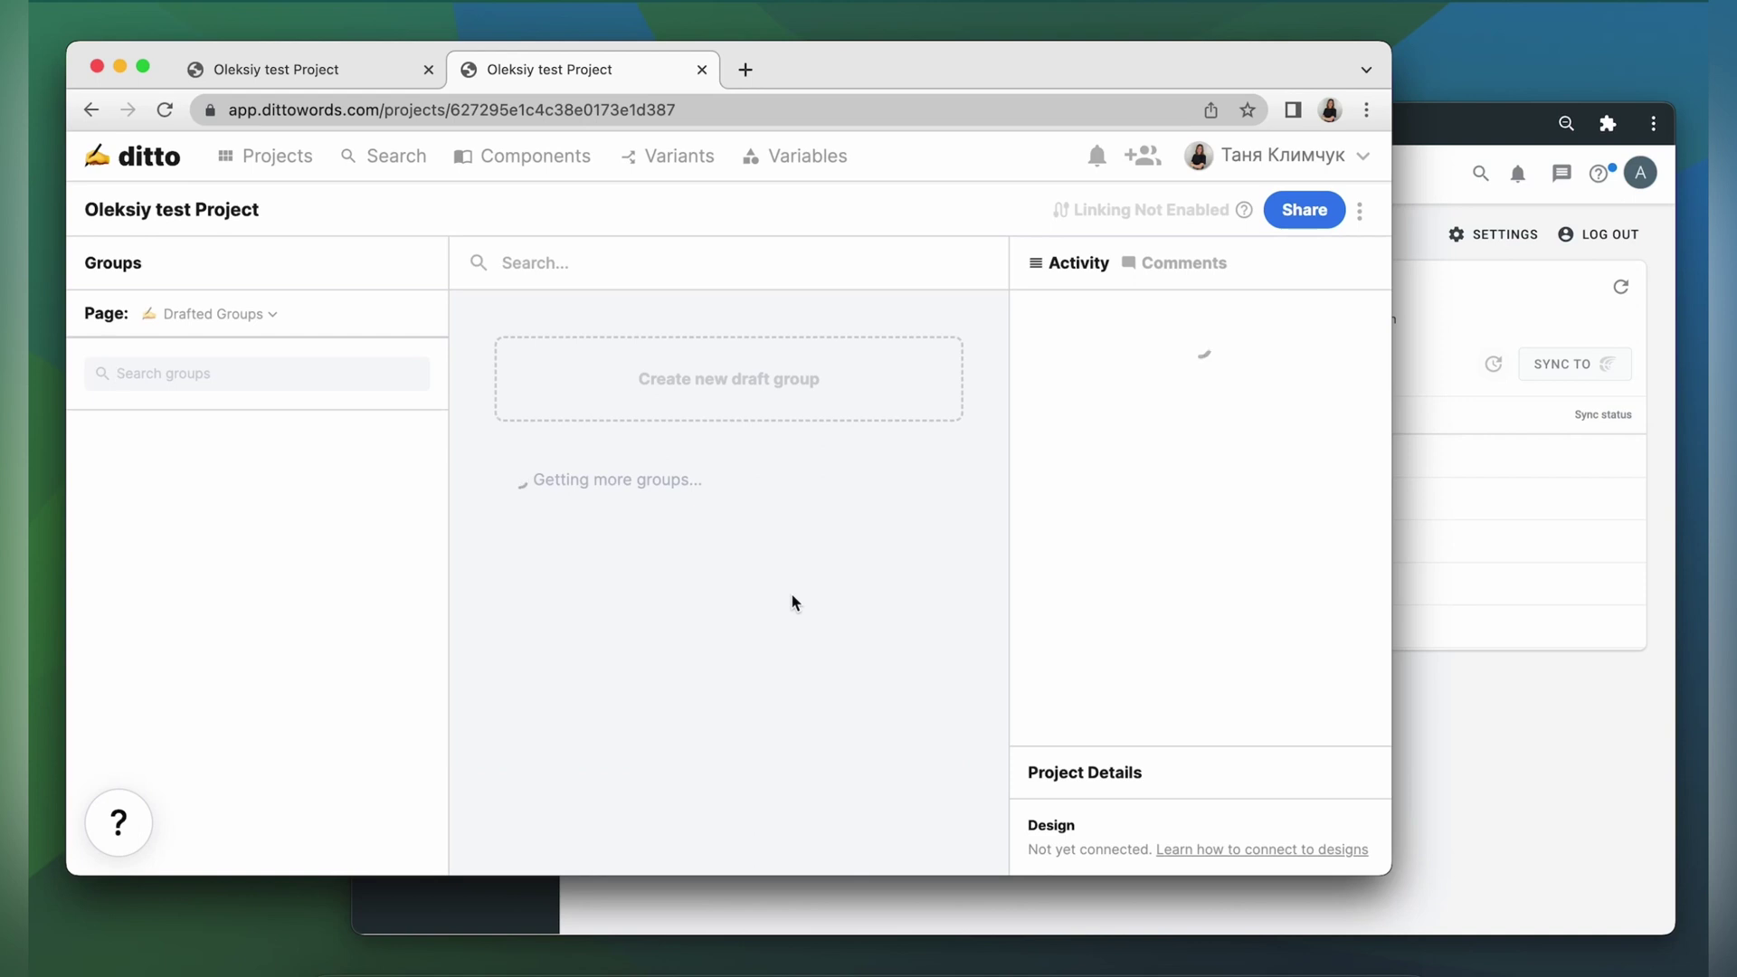
pyautogui.click(581, 672)
pyautogui.click(666, 575)
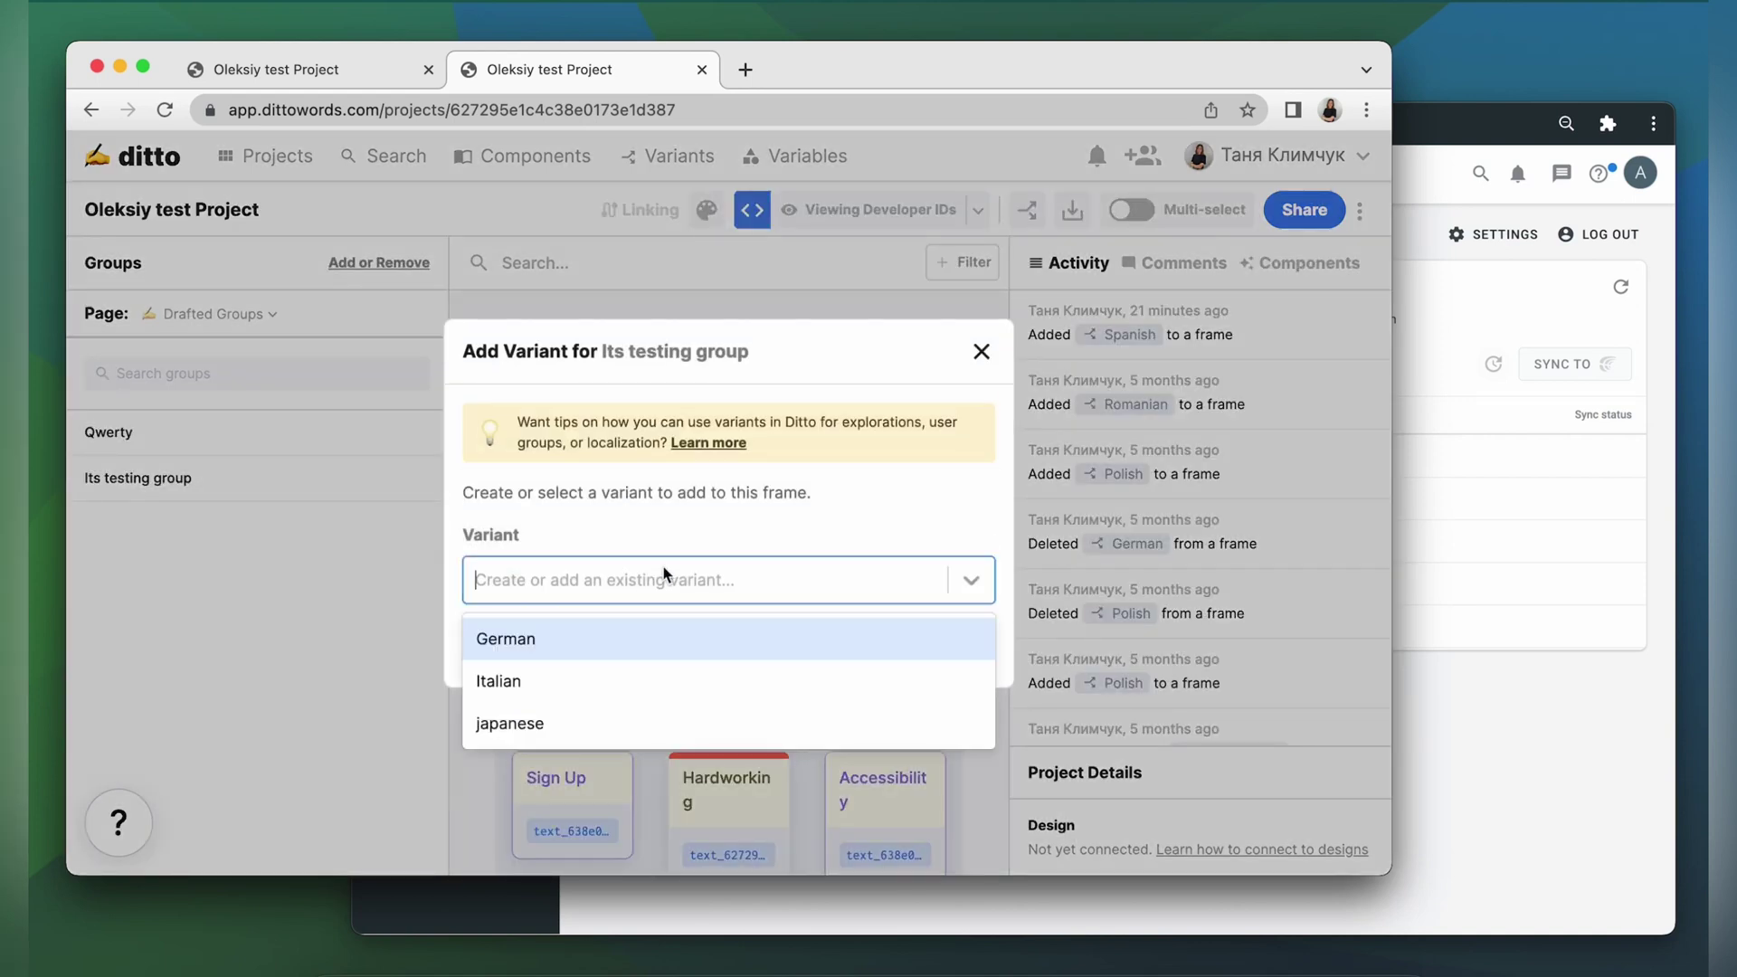
pyautogui.click(612, 681)
pyautogui.click(918, 643)
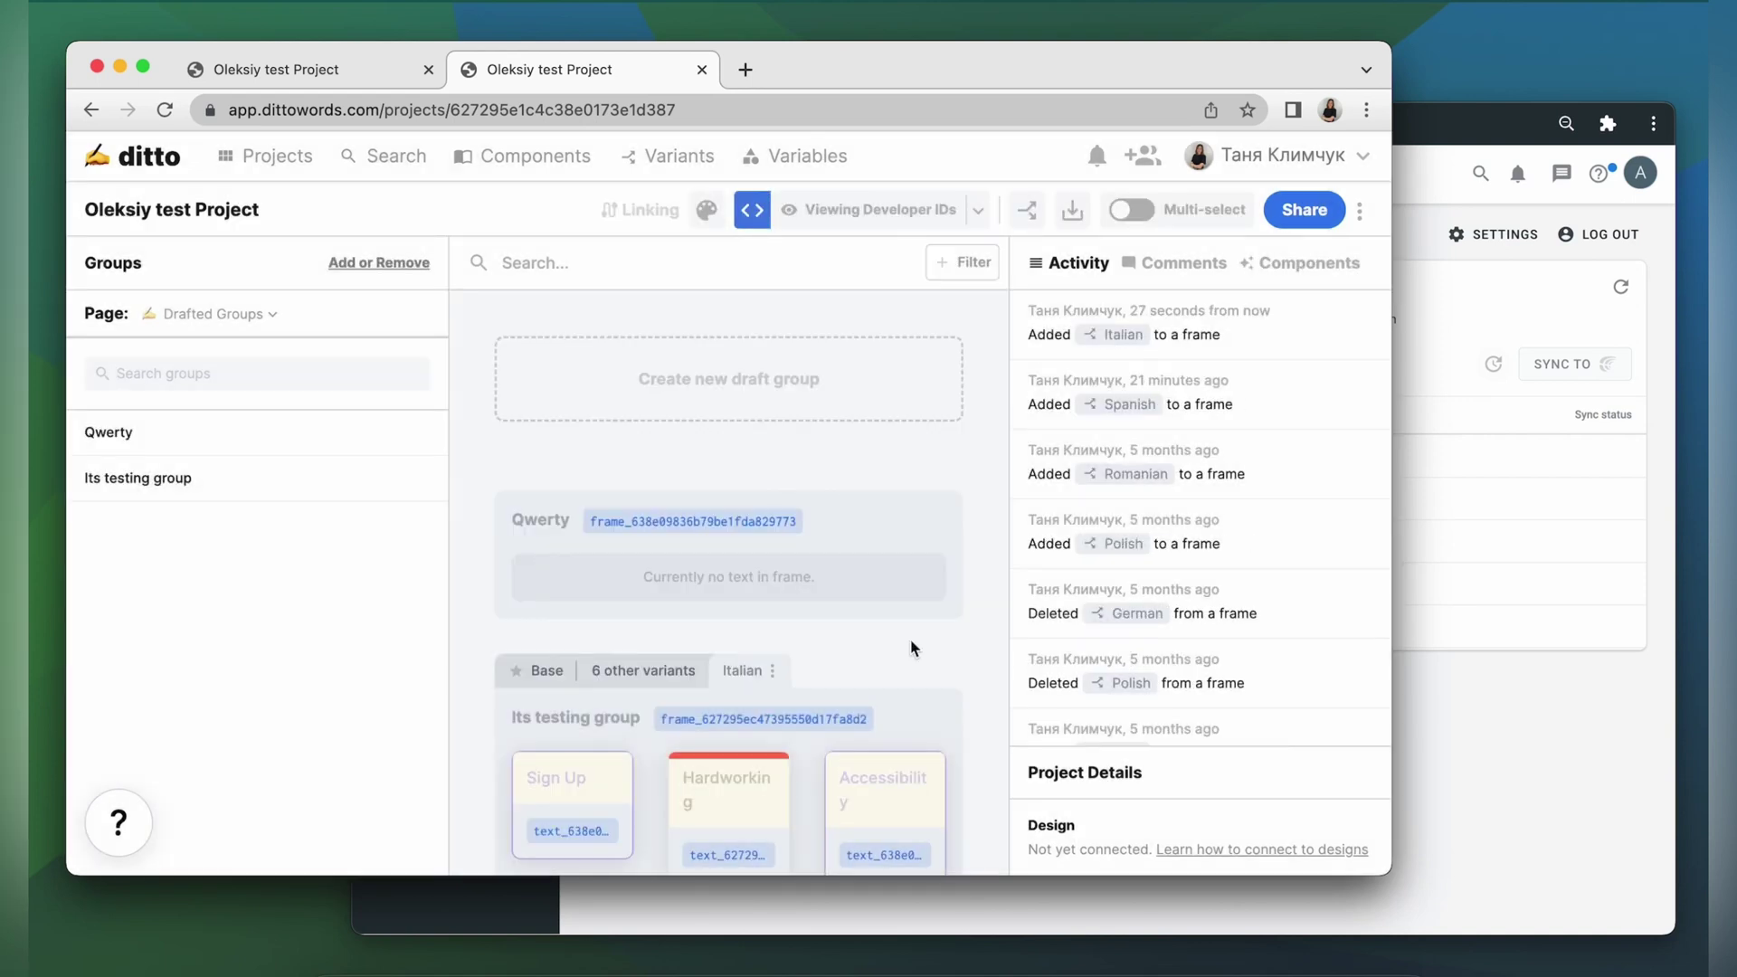
# - Map French to the French Ditto variant and Italian to the Italian variant, then save the settings
pyautogui.click(1520, 760)
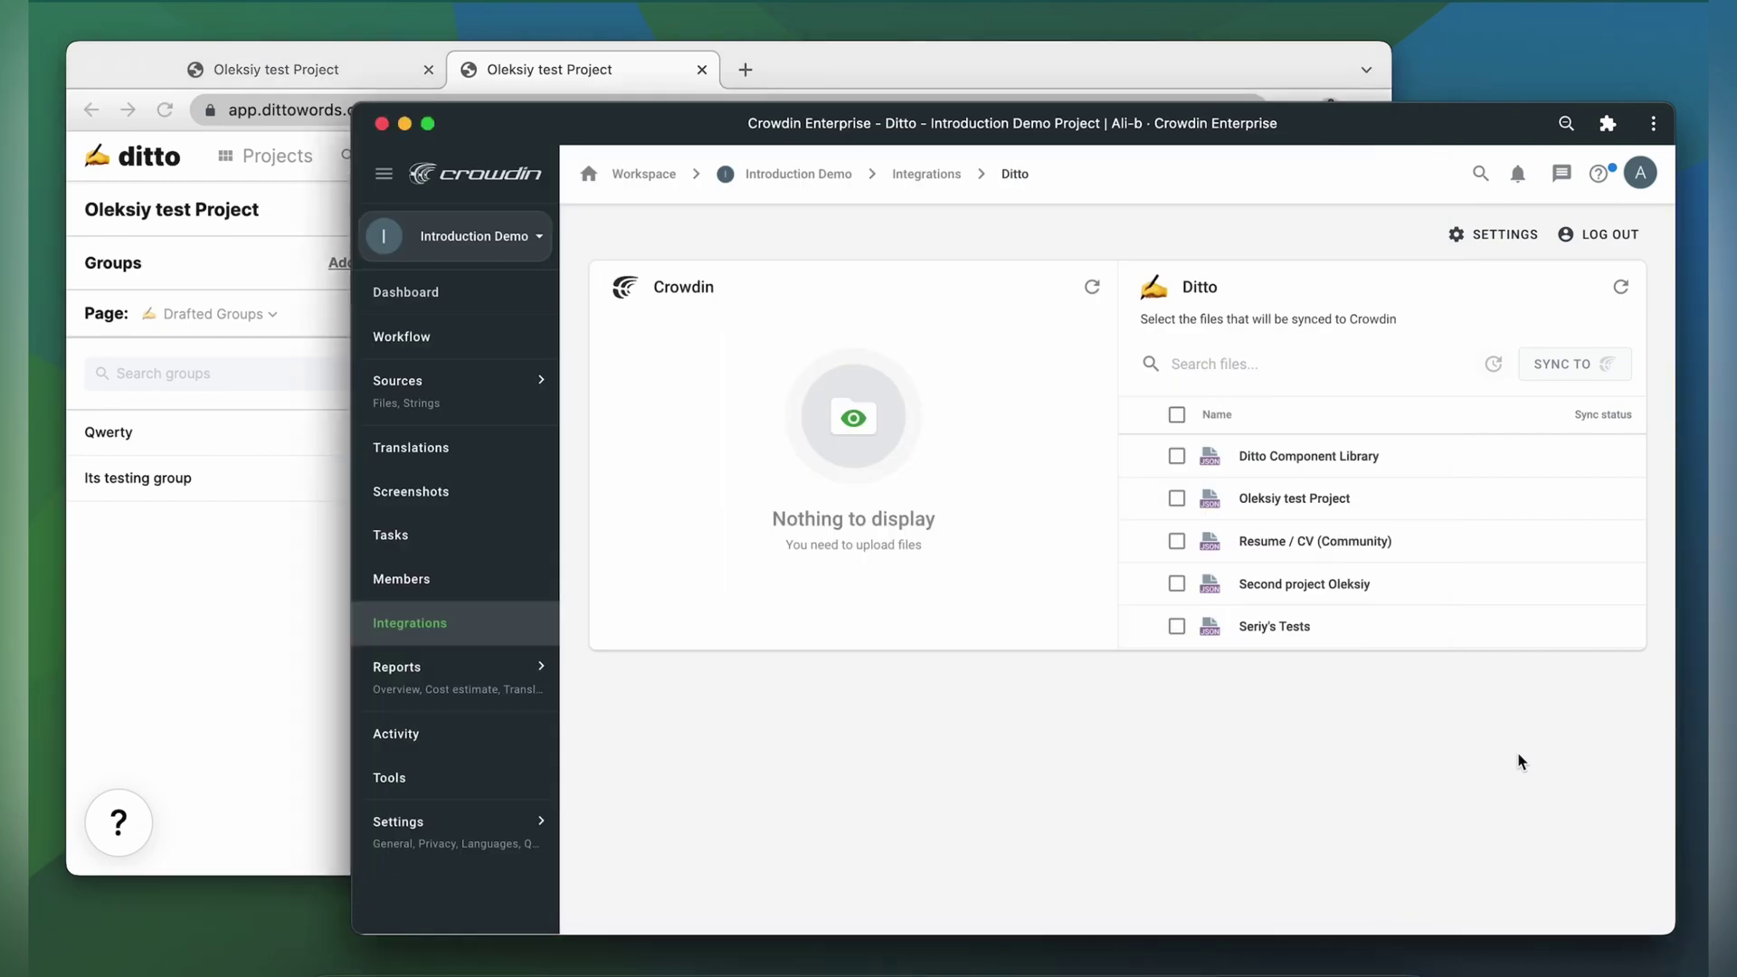
pyautogui.click(1516, 236)
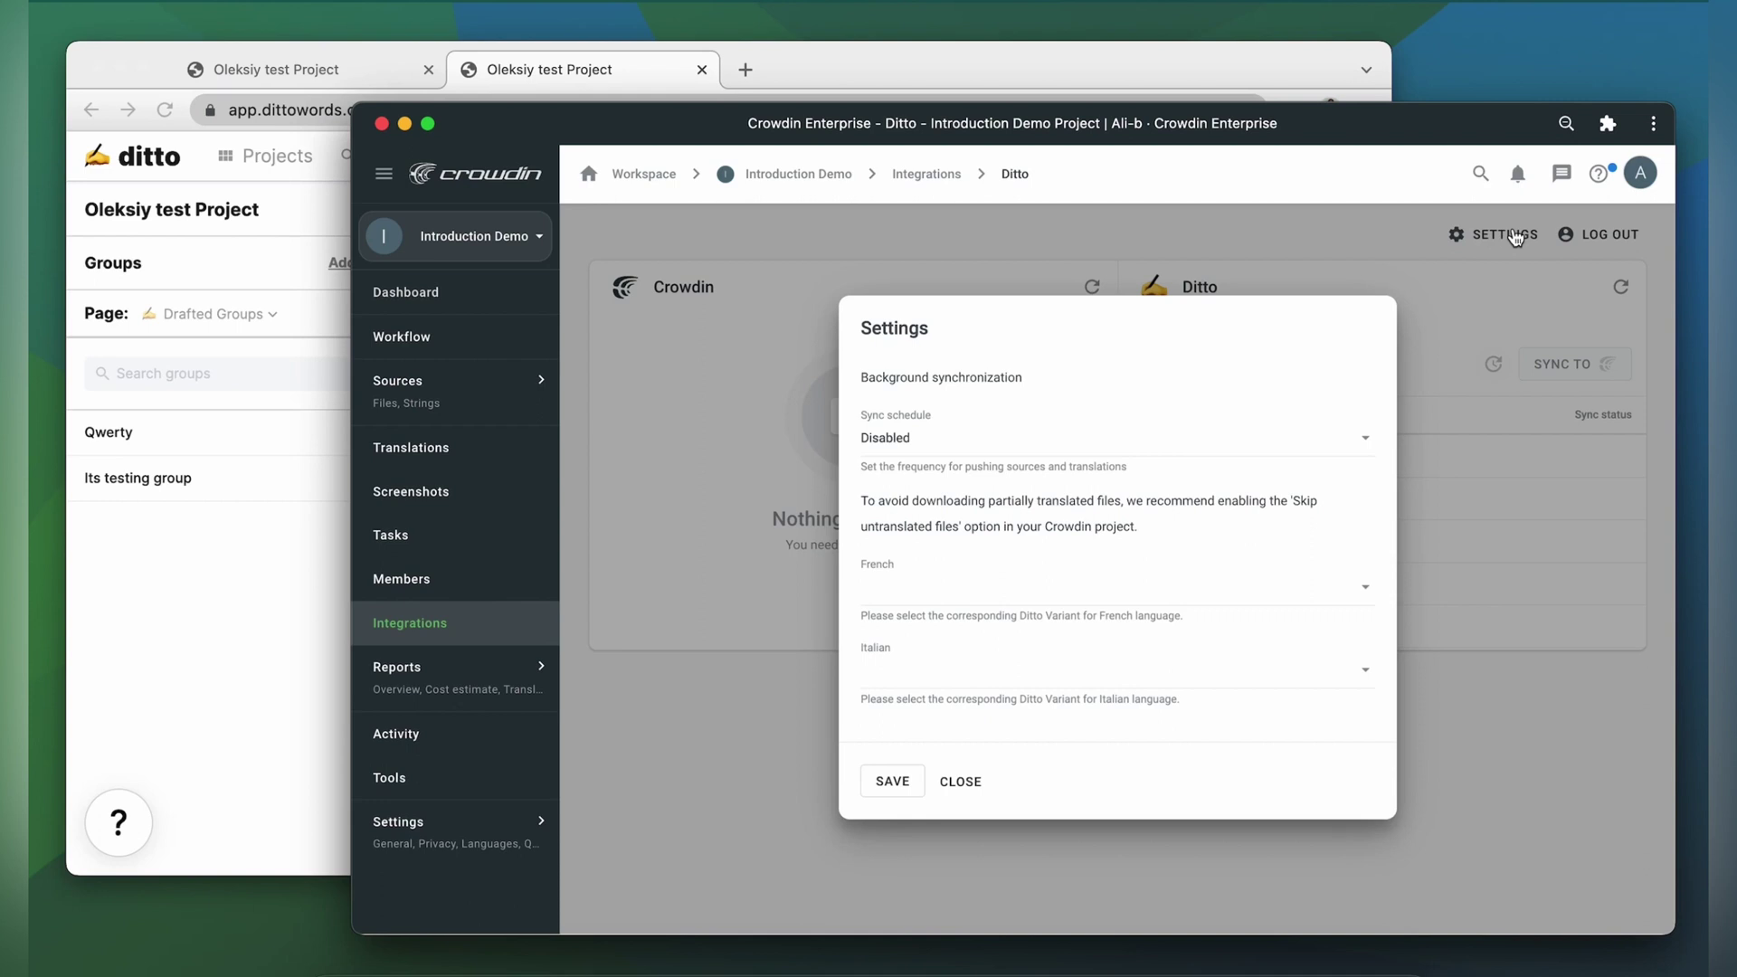
pyautogui.click(972, 590)
pyautogui.scroll(-3, 969, 651)
pyautogui.click(976, 623)
pyautogui.click(977, 670)
pyautogui.scroll(-2, 977, 674)
pyautogui.click(959, 684)
pyautogui.click(894, 780)
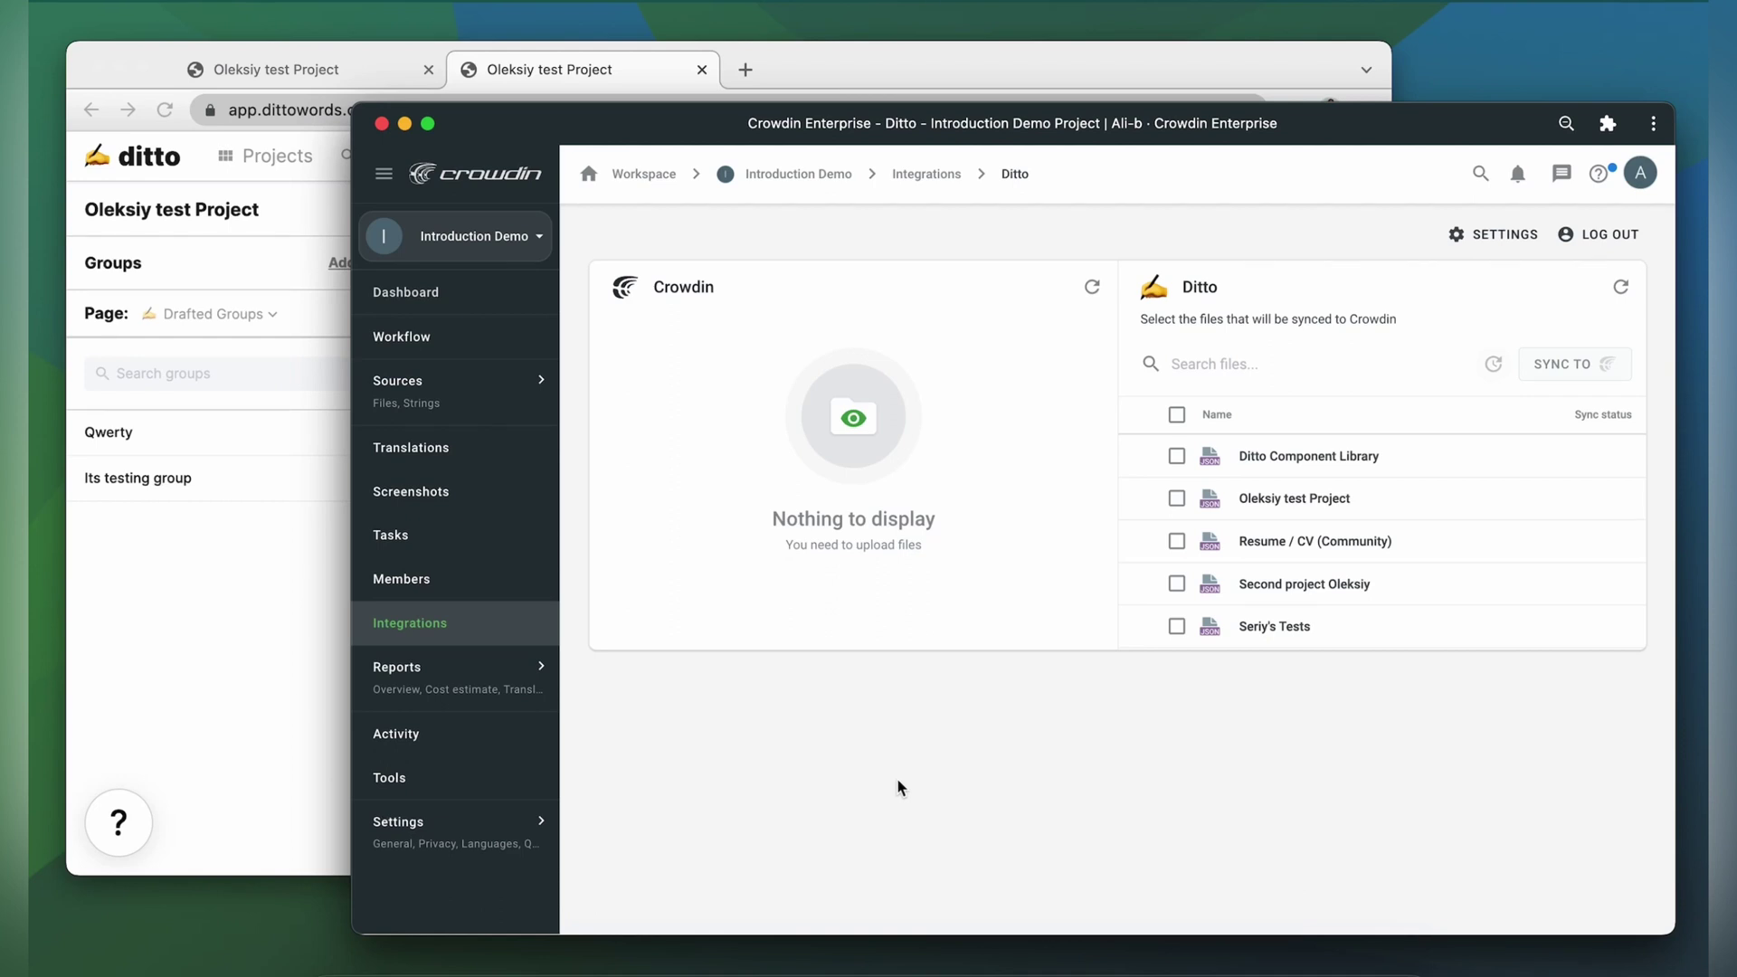
# - Select Oleksiy test Project in the Ditto list and sync it to Crowdin
pyautogui.click(1178, 499)
pyautogui.click(1556, 365)
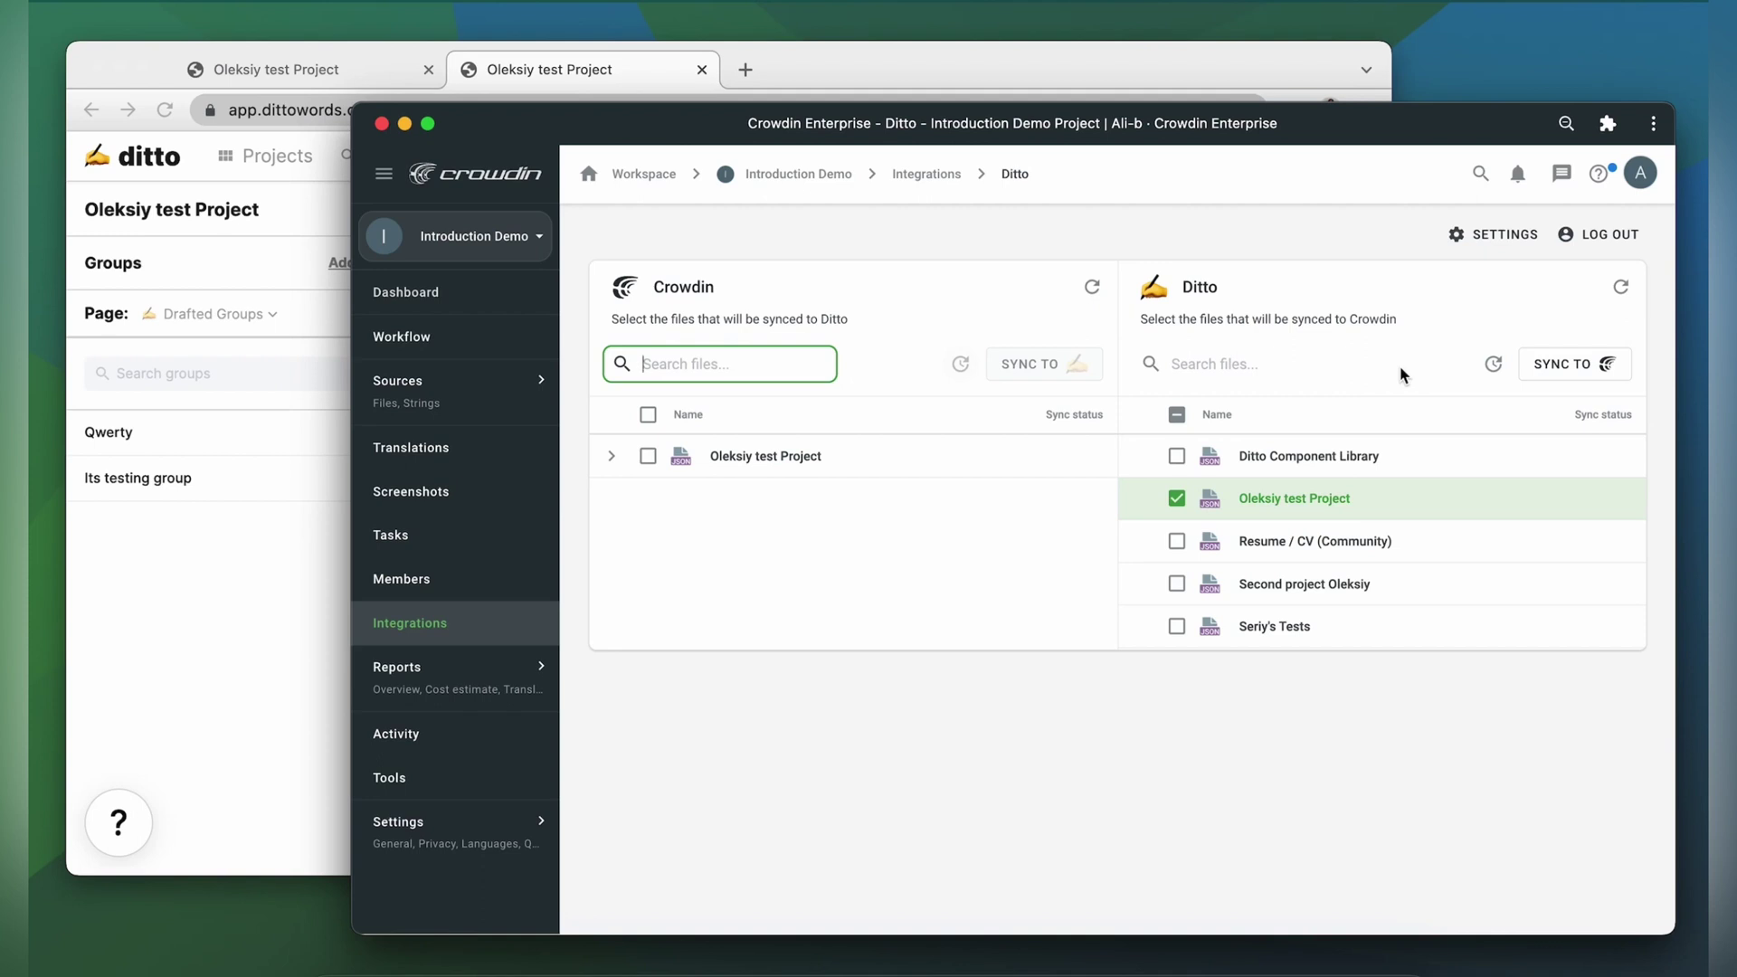
# - Expand Oleksiy test Project, select its Italian translation file and sync it to Ditto
pyautogui.click(613, 463)
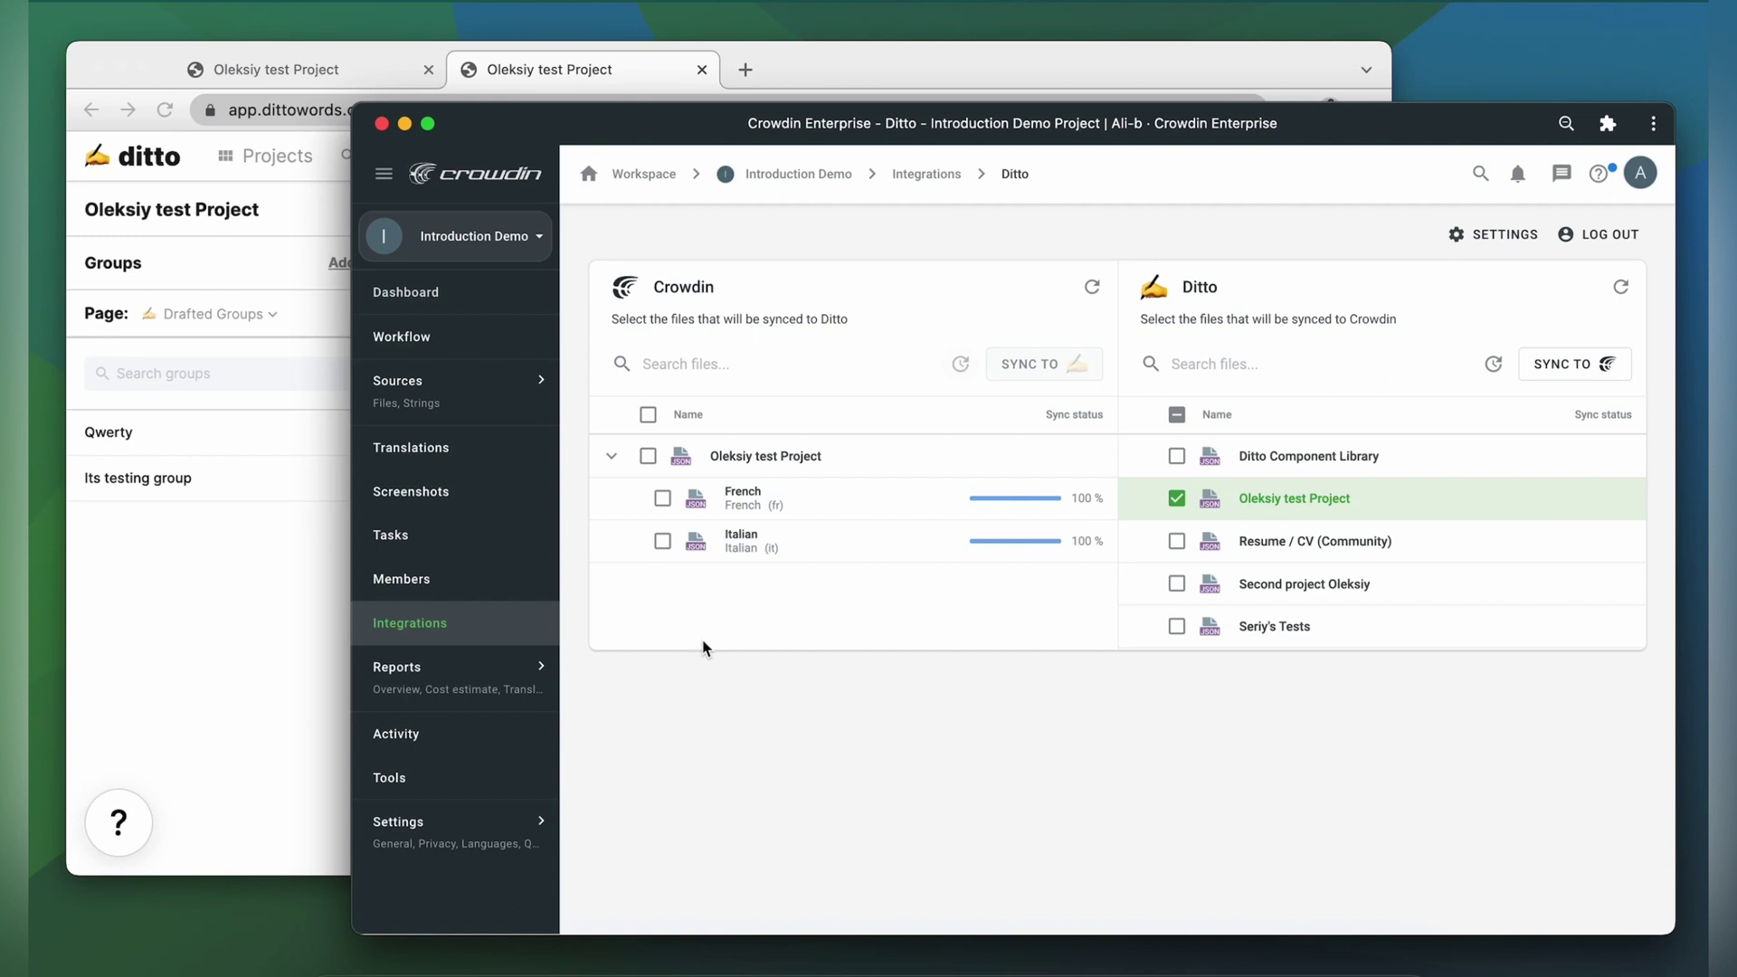
pyautogui.click(662, 541)
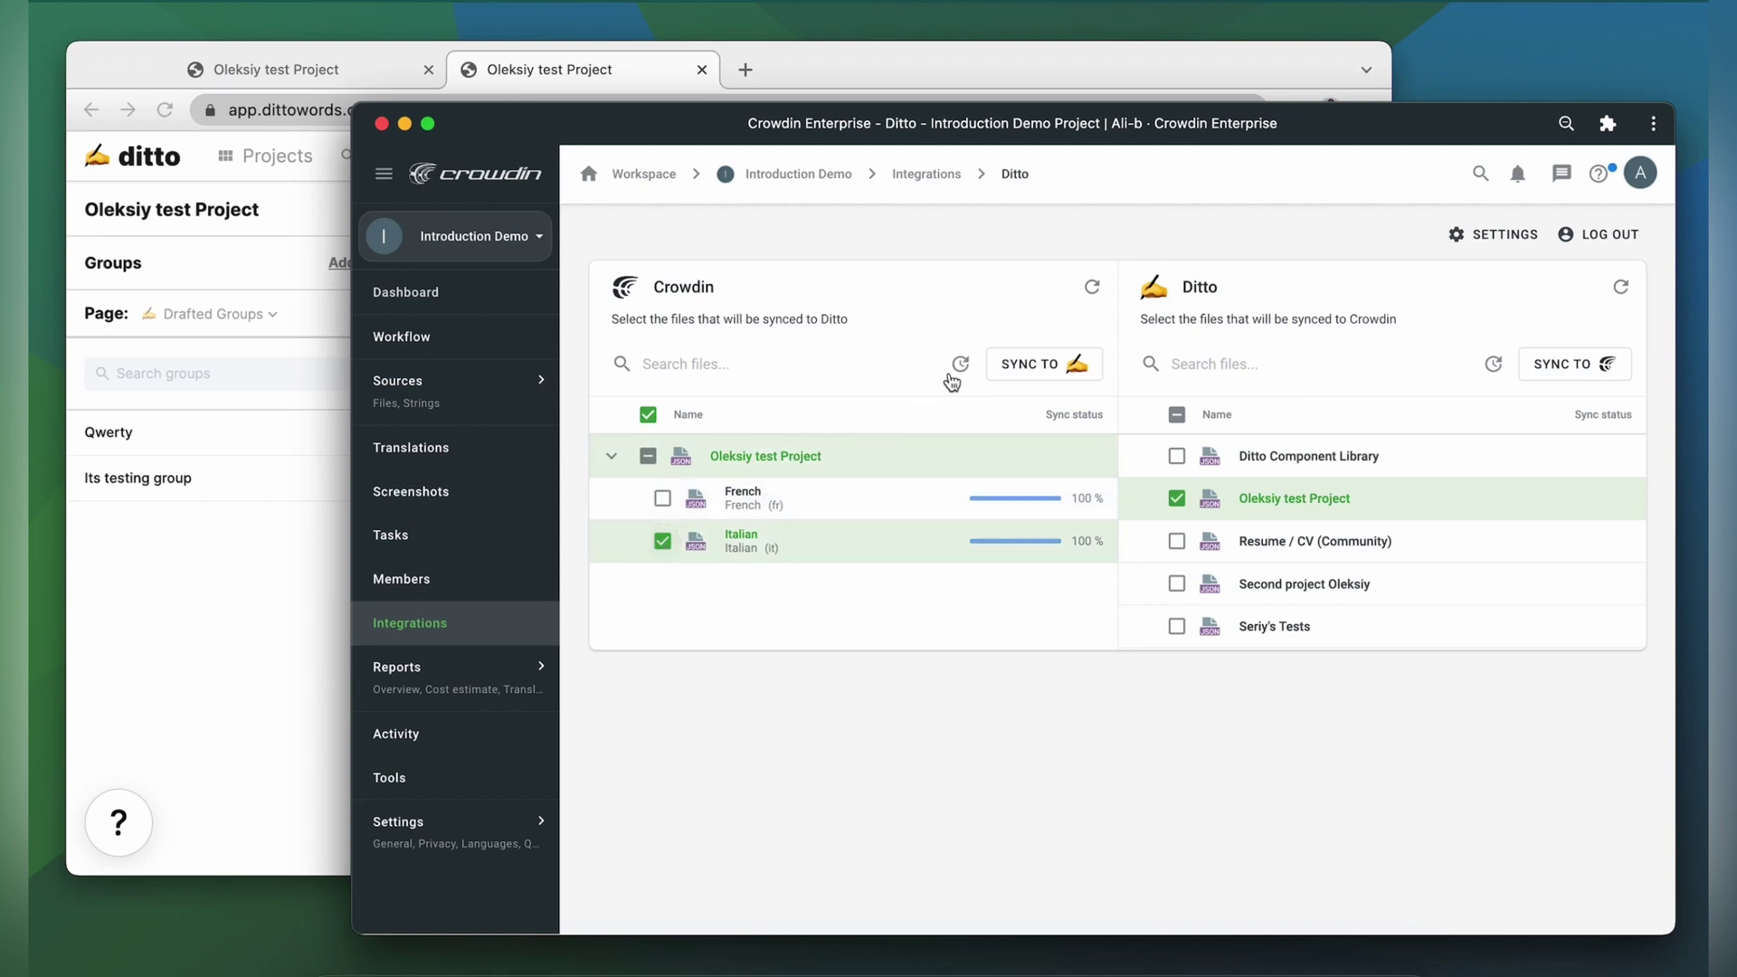
pyautogui.click(1010, 364)
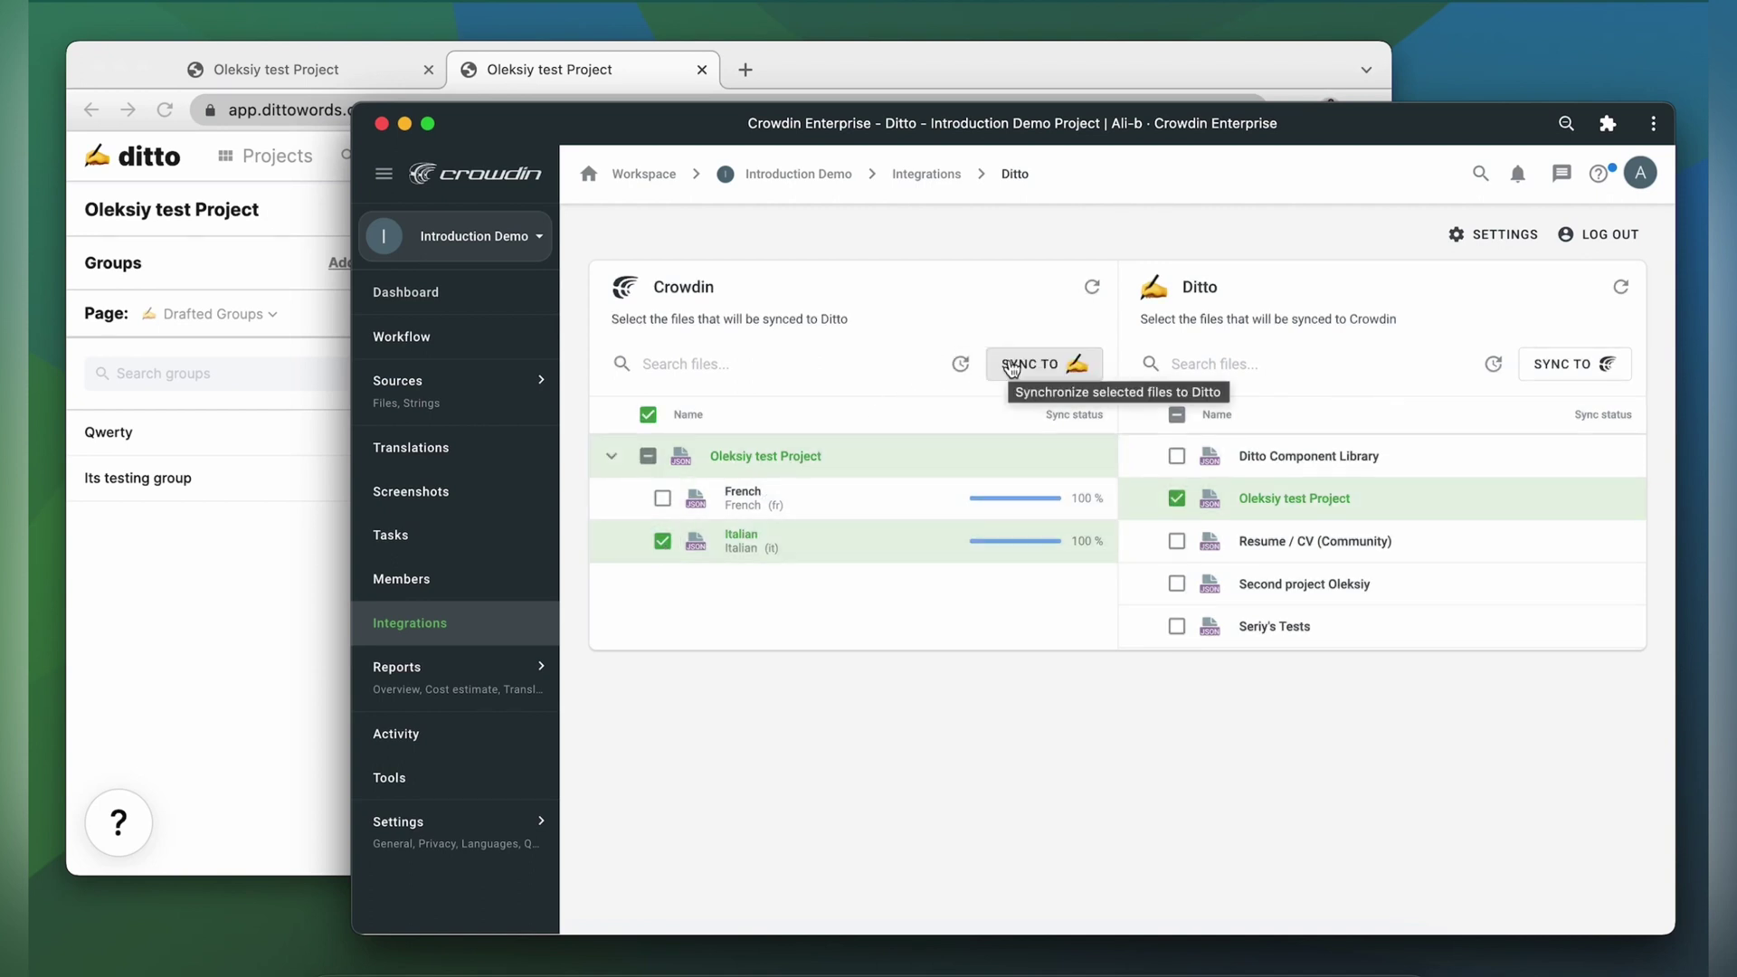
# - Scroll through the Its testing group's Italian variant cards in Ditto to review the translations
pyautogui.click(336, 557)
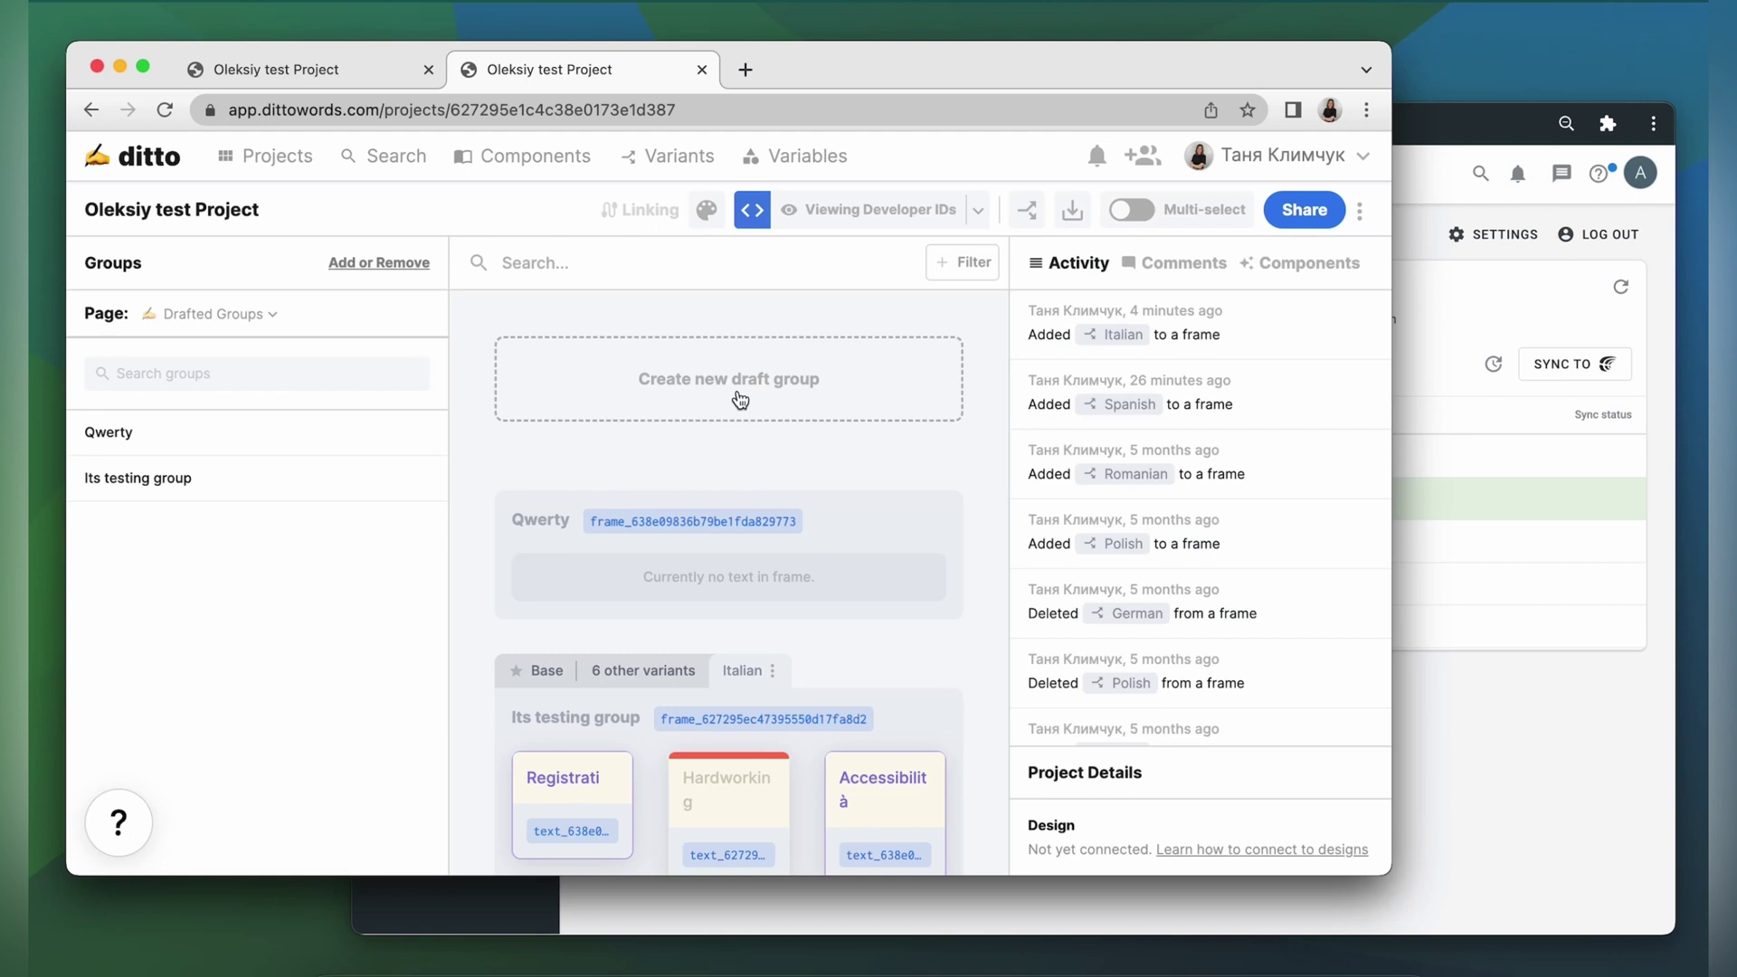
pyautogui.scroll(-5, 740, 399)
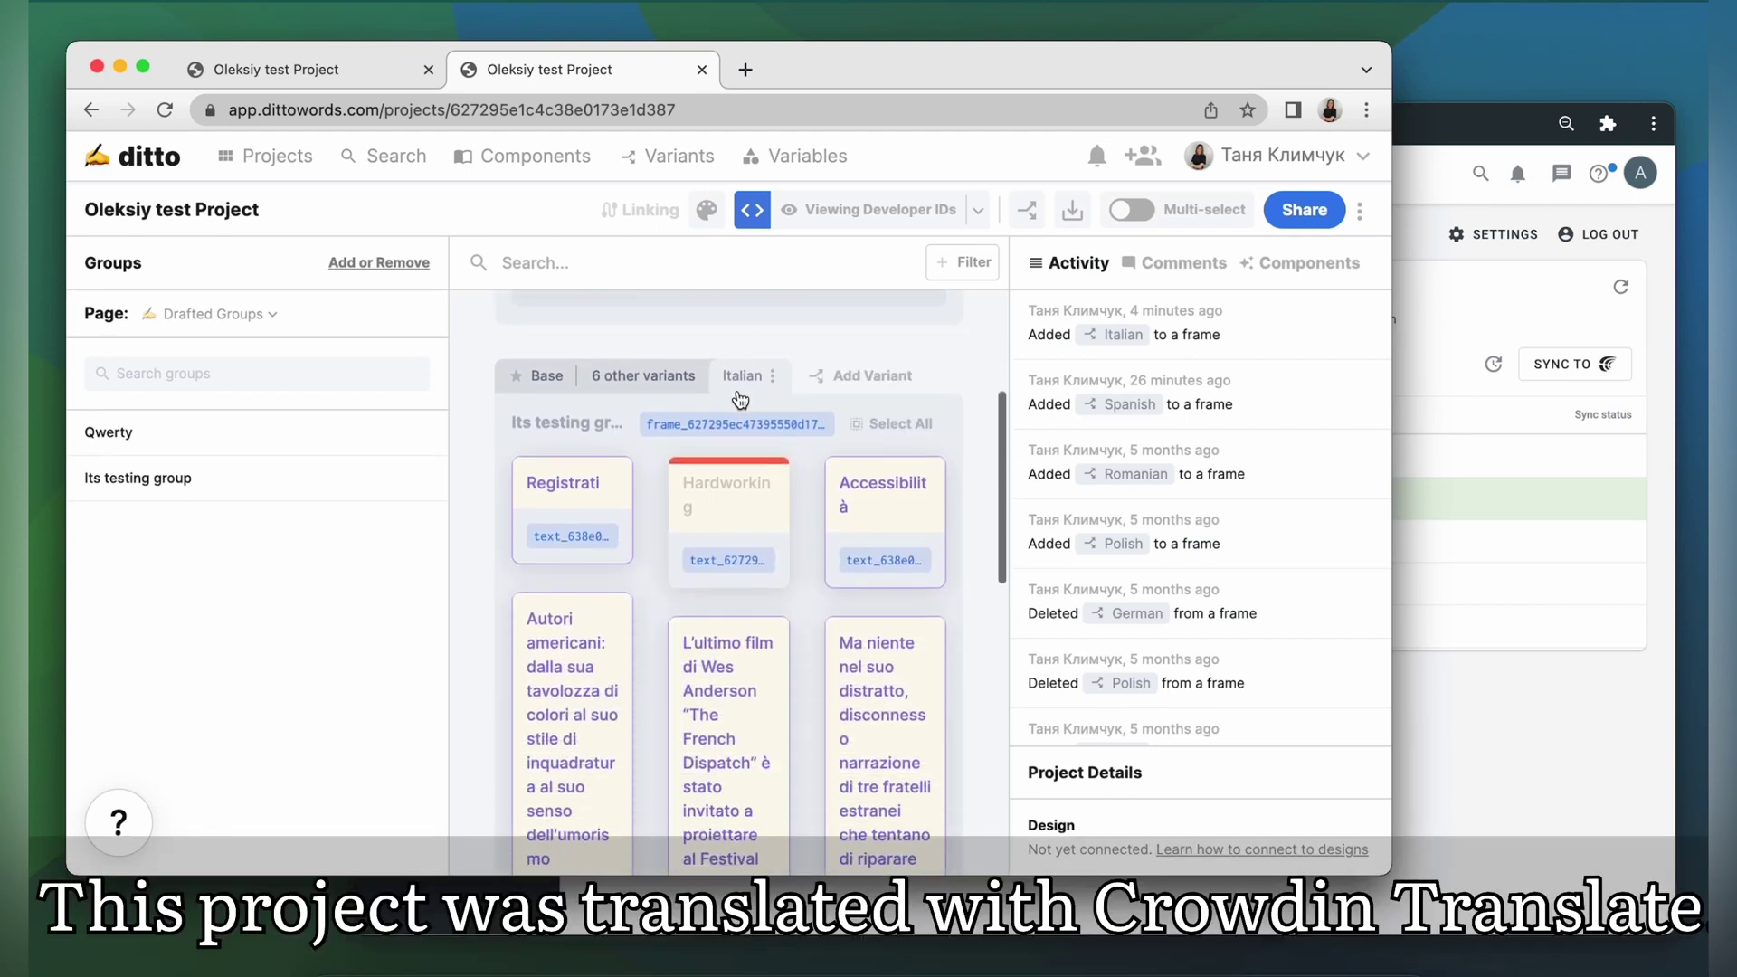
pyautogui.scroll(-5, 740, 399)
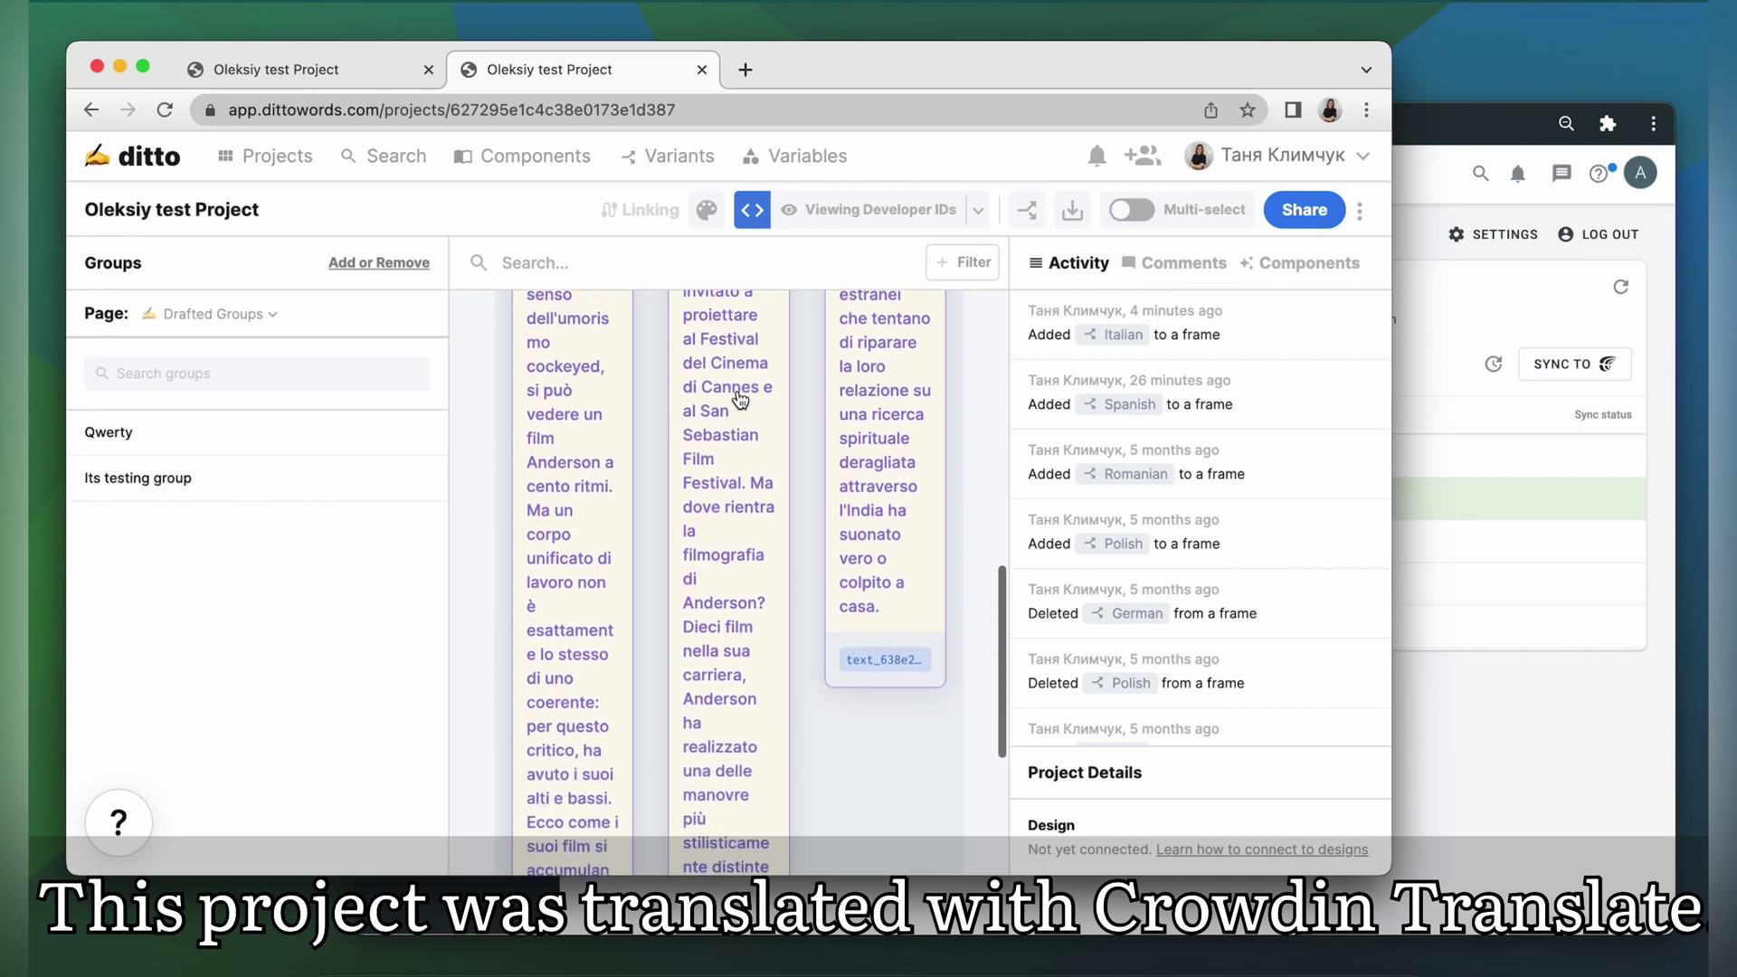
pyautogui.scroll(-3, 740, 399)
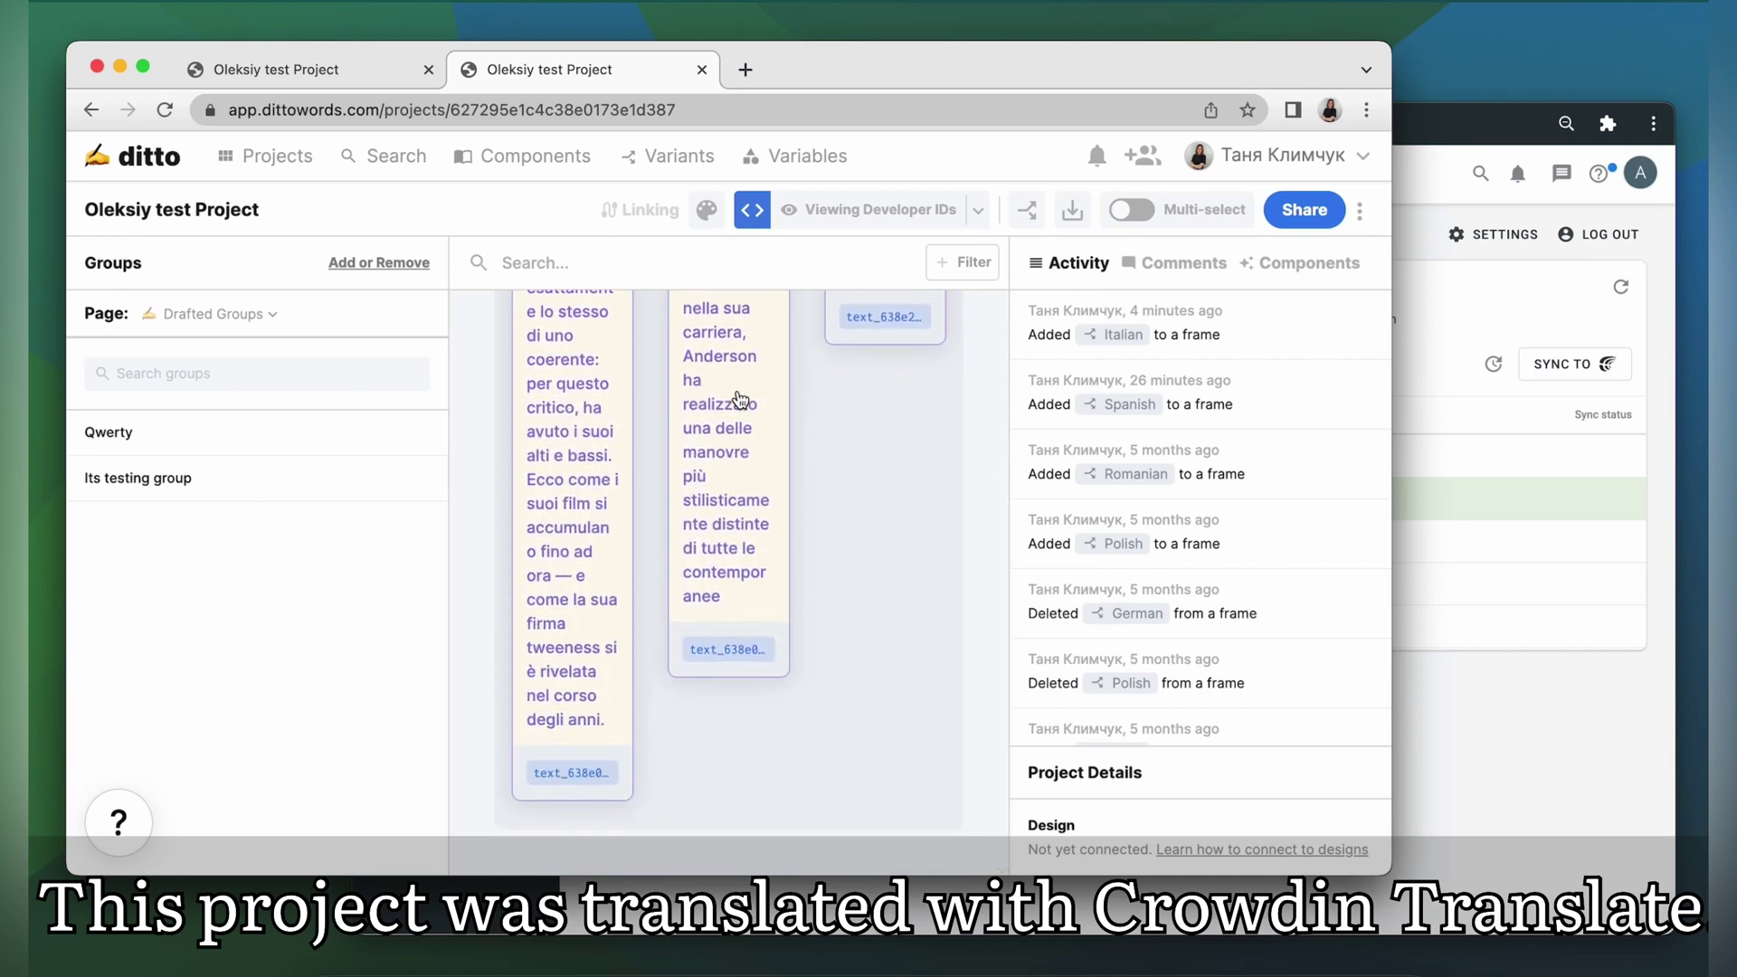